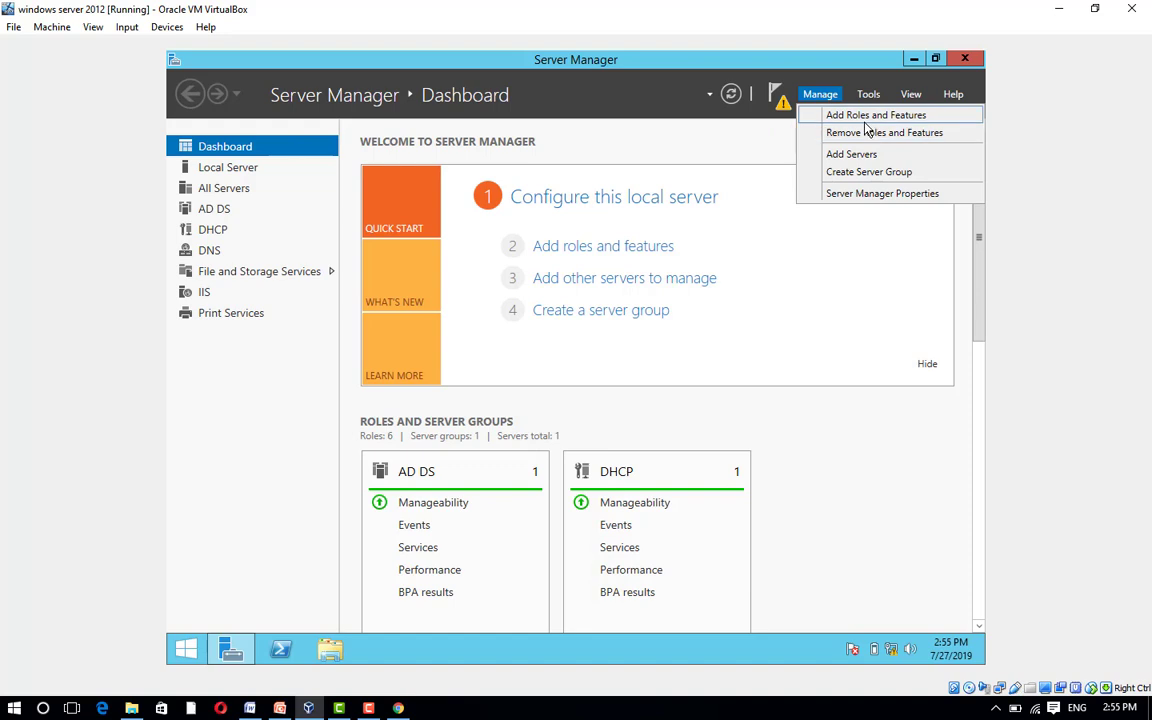
# - Run the Add Roles and Features Wizard as a role-based install on the local server, skipping roles
pyautogui.click(866, 118)
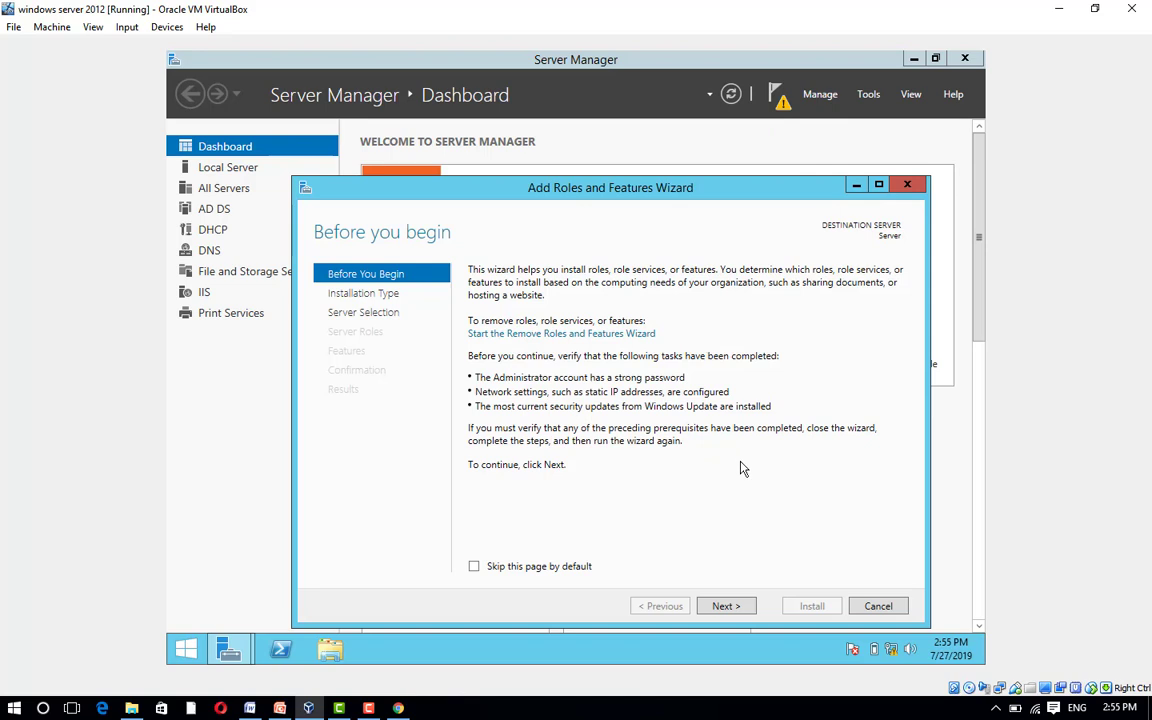
pyautogui.click(735, 607)
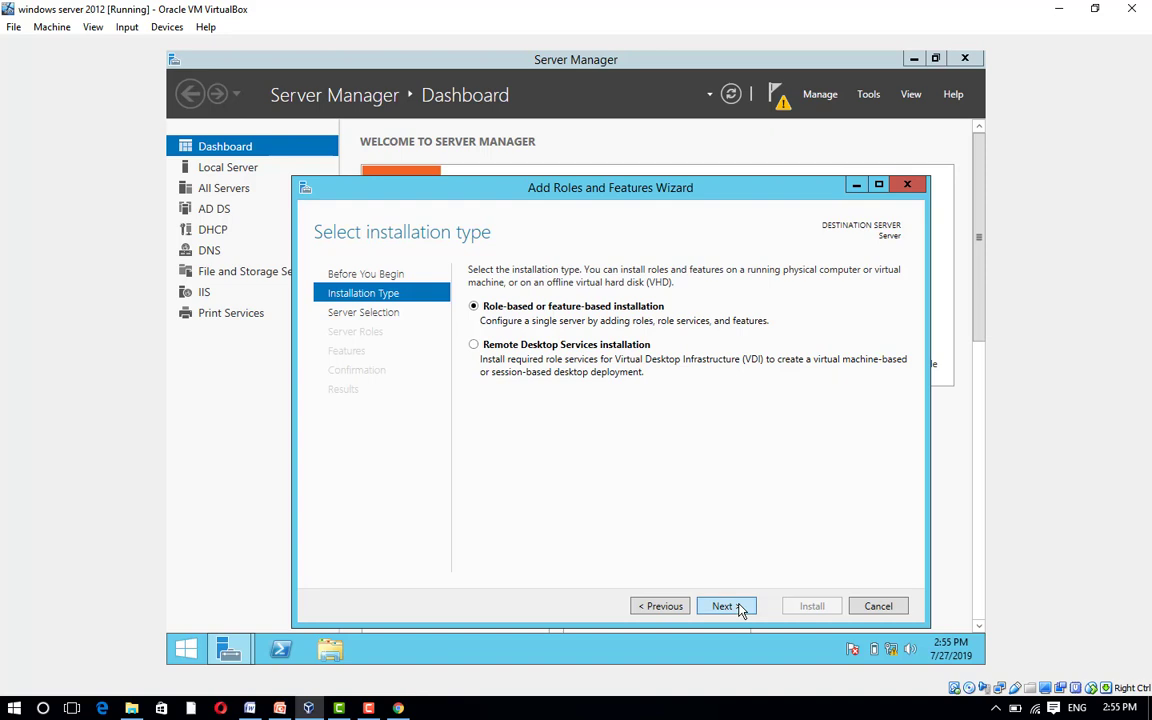
pyautogui.click(737, 607)
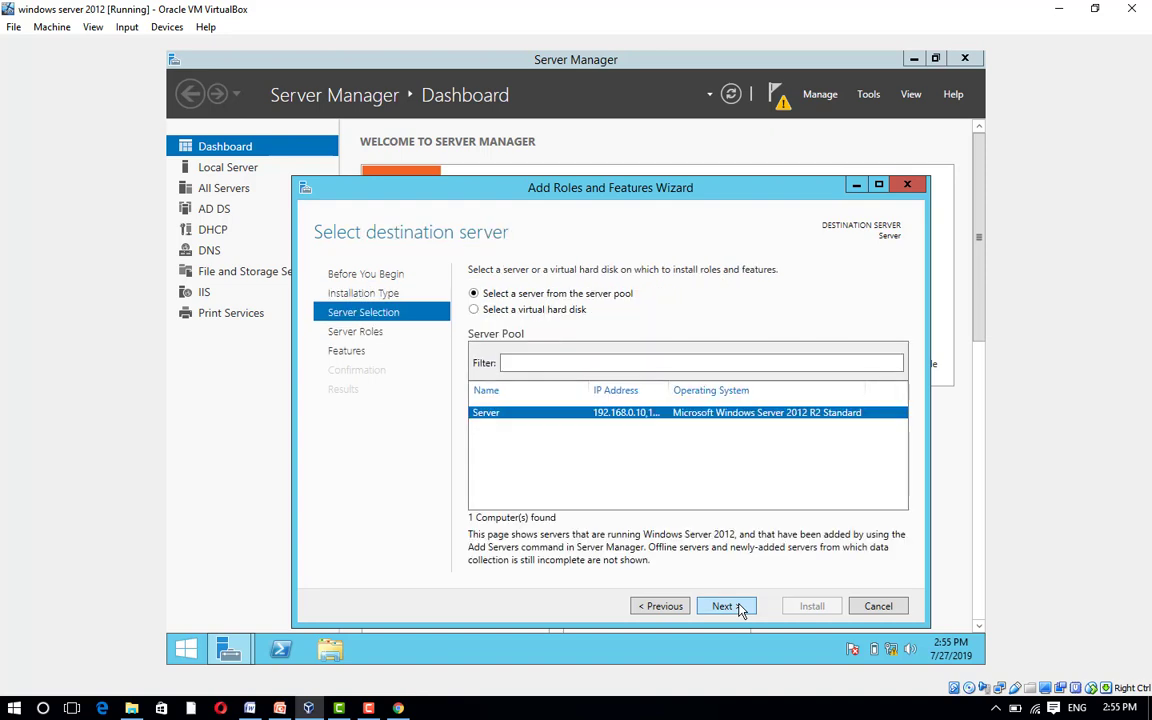
pyautogui.click(740, 607)
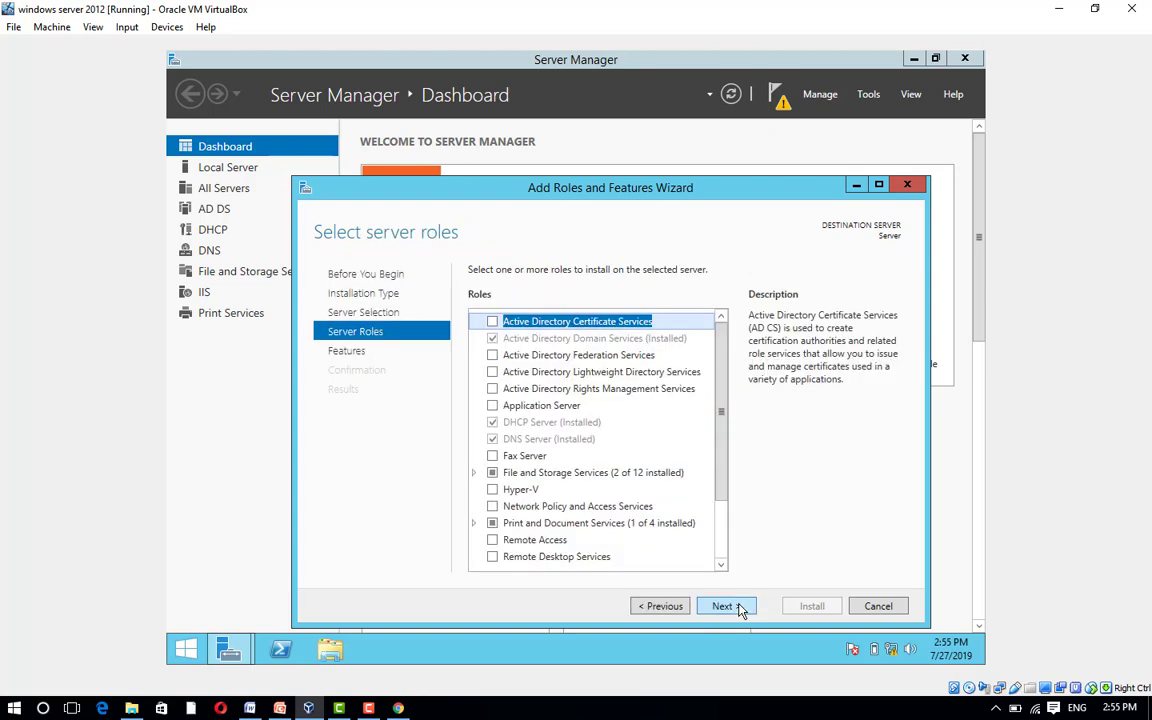
pyautogui.scroll(-2, 722, 561)
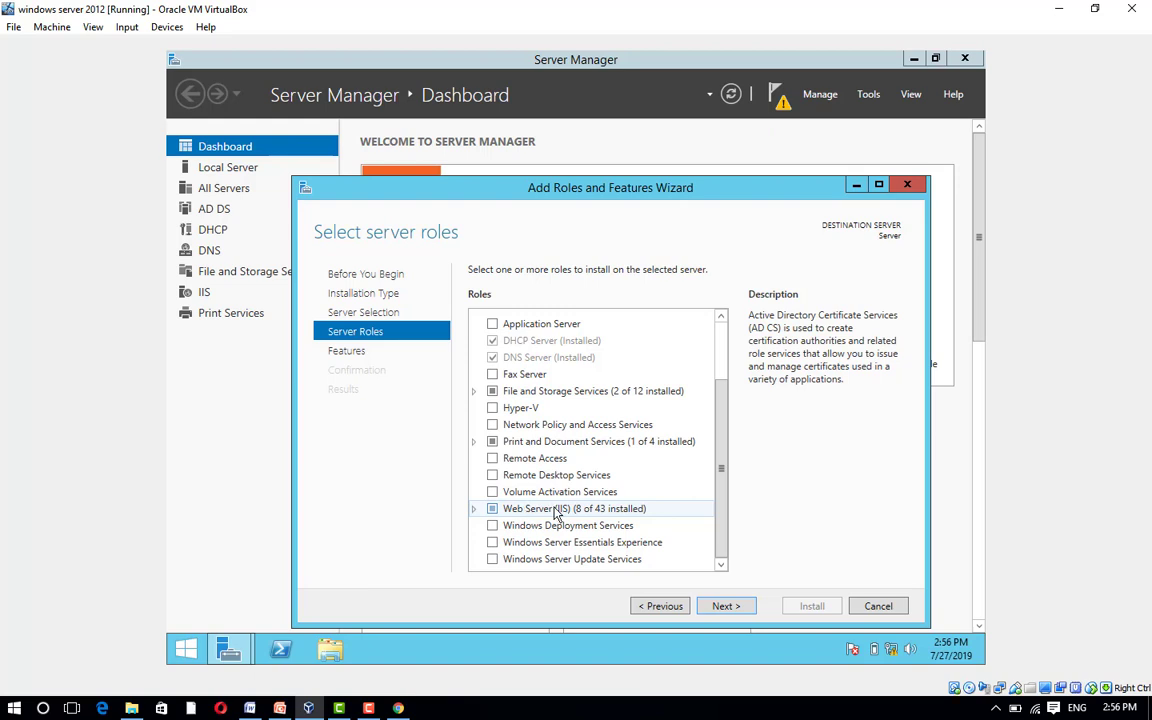
pyautogui.click(724, 607)
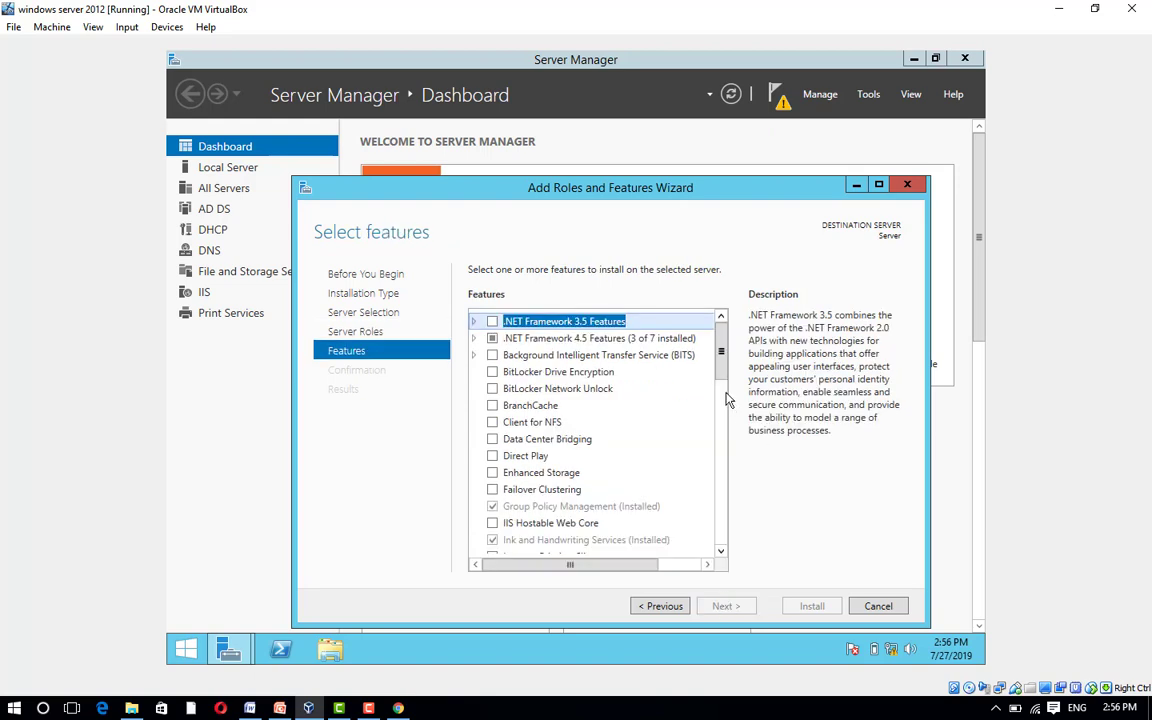
# - Install the SMTP Server feature with its required features, then close the finished wizard
pyautogui.scroll(-8, 585, 475)
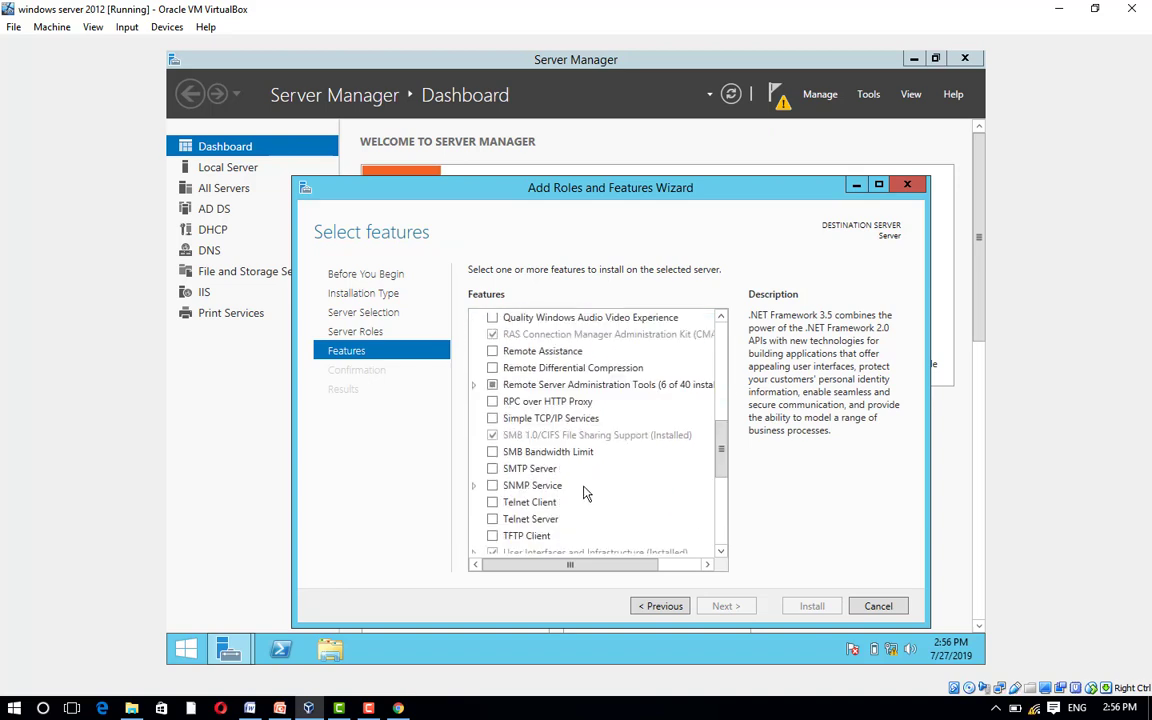
pyautogui.click(492, 469)
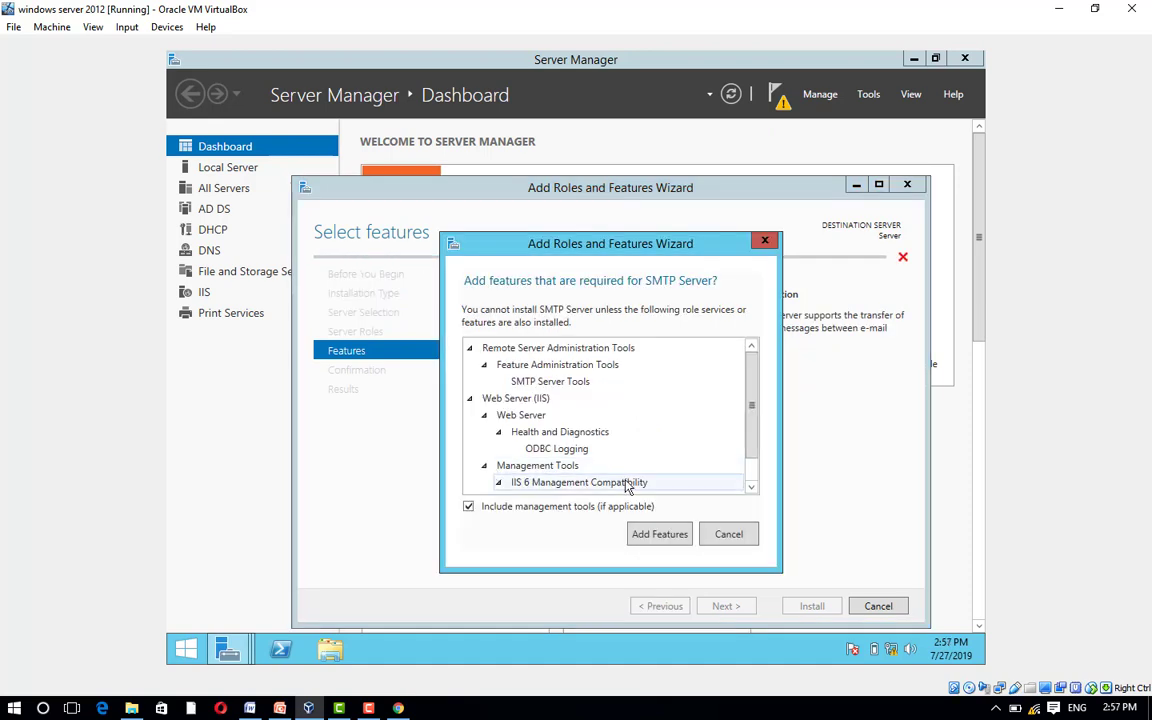
pyautogui.click(659, 534)
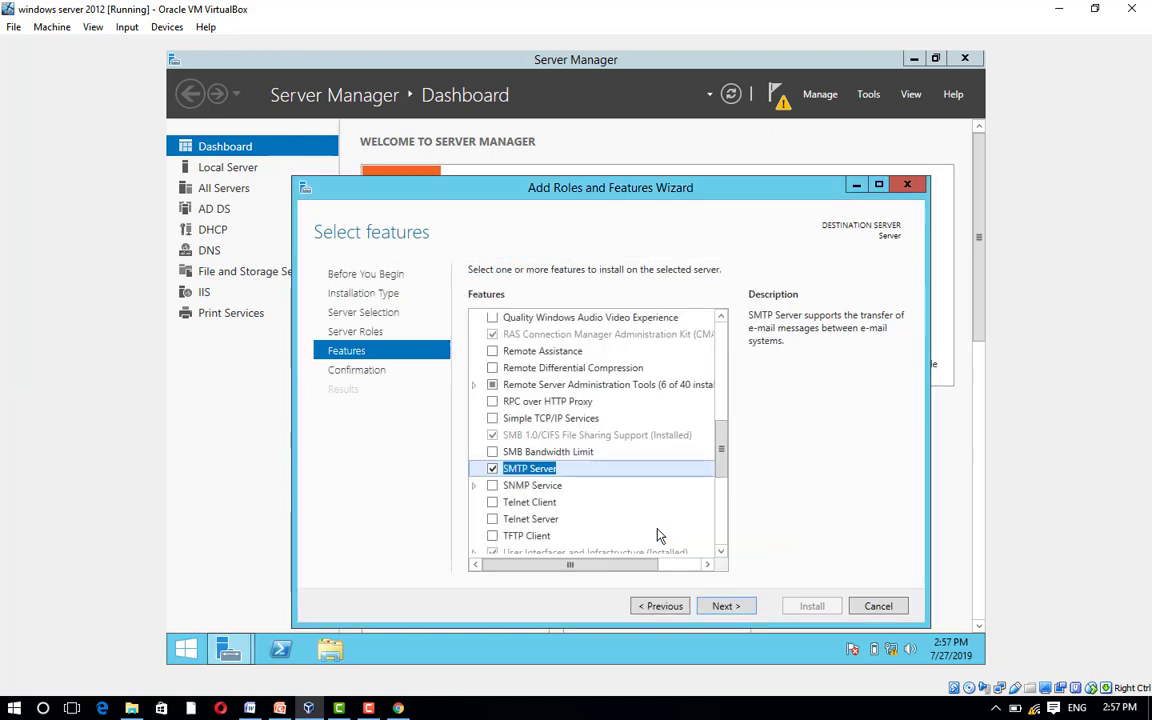
pyautogui.click(725, 606)
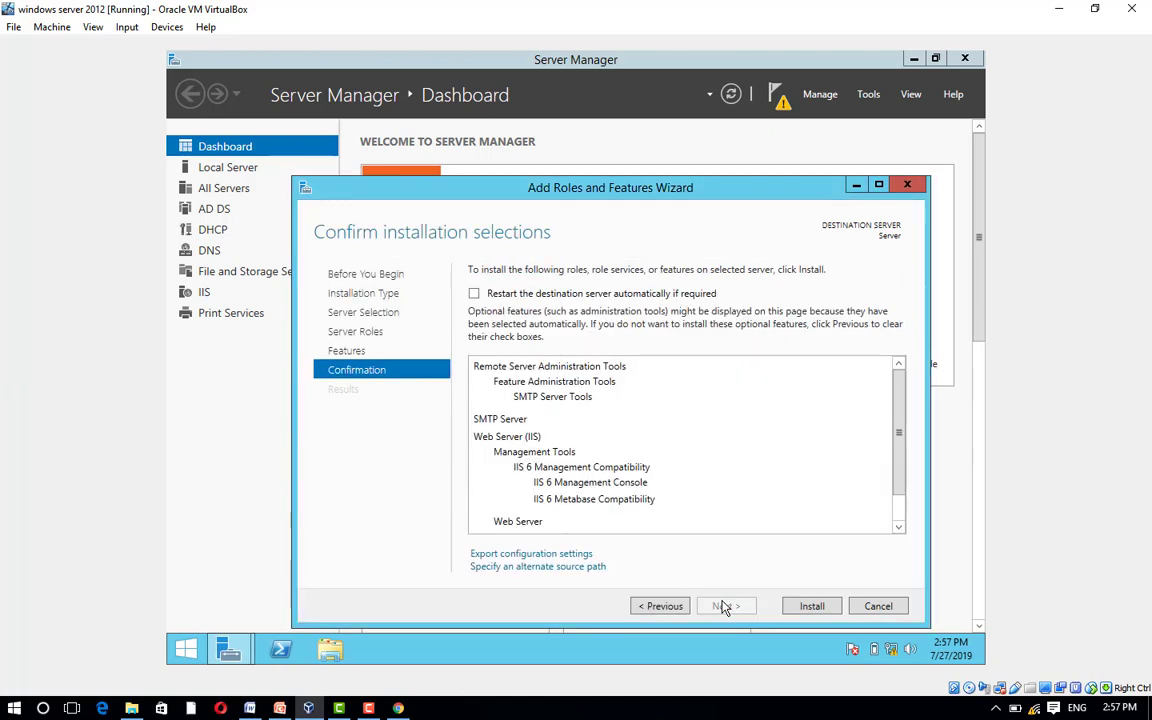
pyautogui.click(815, 607)
pyautogui.moveTo(731, 194); pyautogui.dragTo(715, 147)
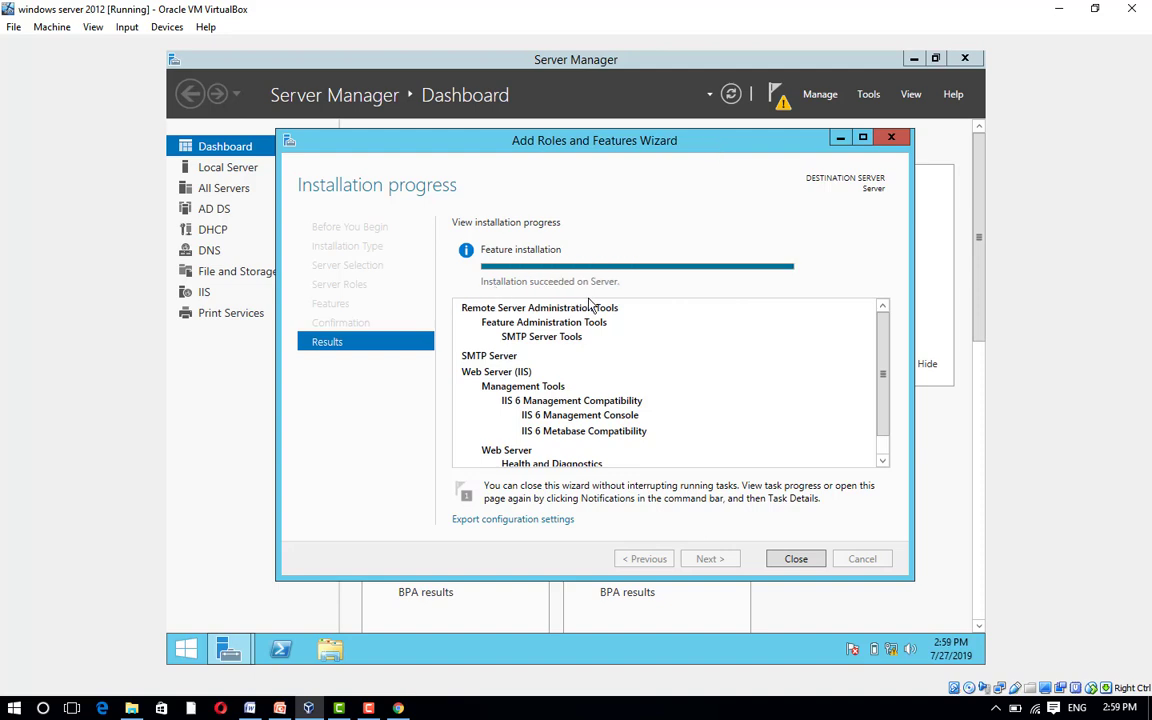
pyautogui.click(796, 559)
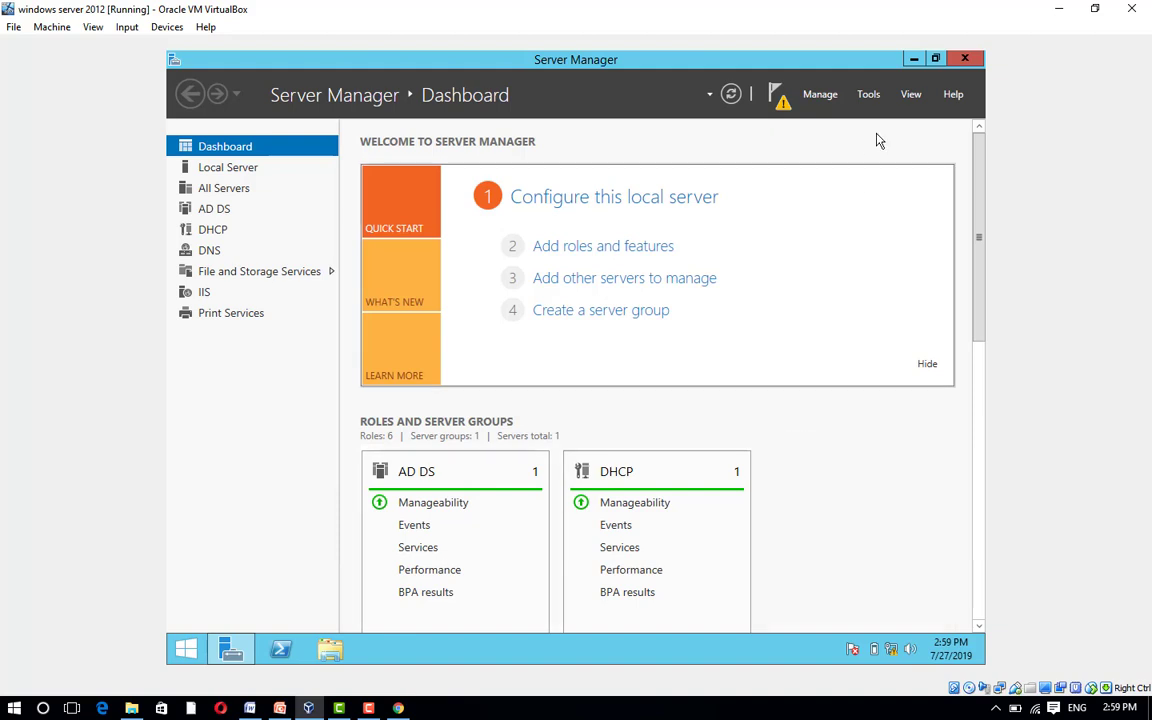
# - Launch IIS 6.0 Manager from Tools and open SMTP Virtual Server #1's Properties
pyautogui.click(868, 94)
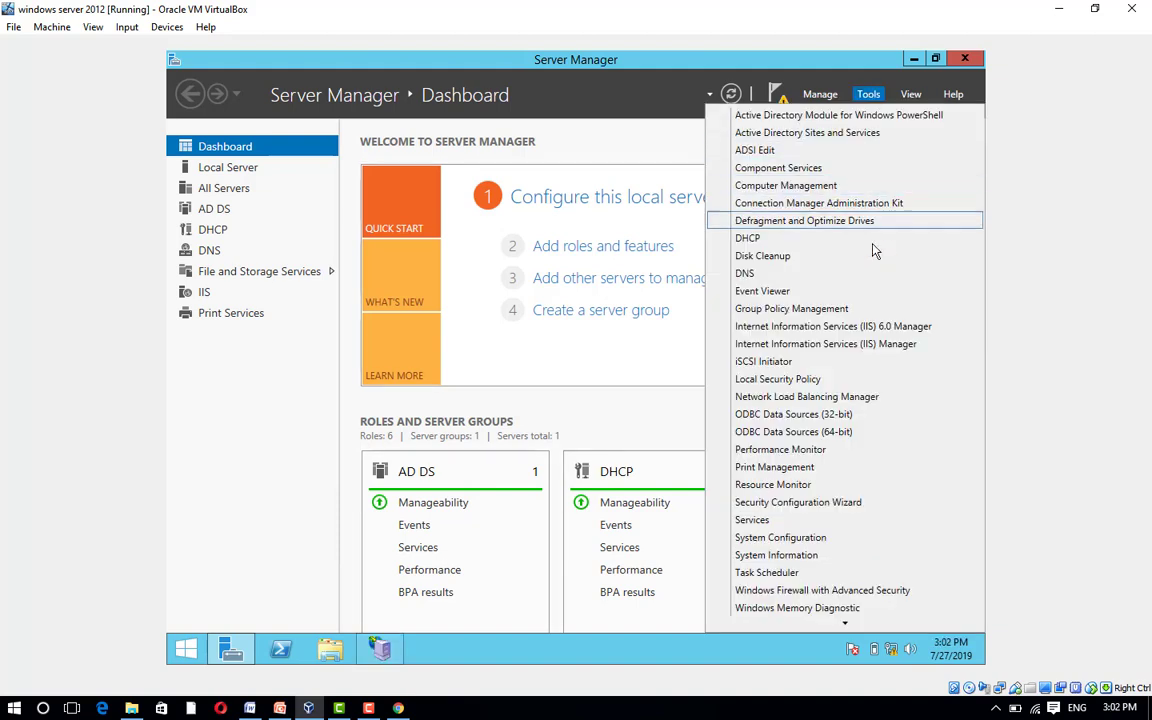
pyautogui.click(852, 327)
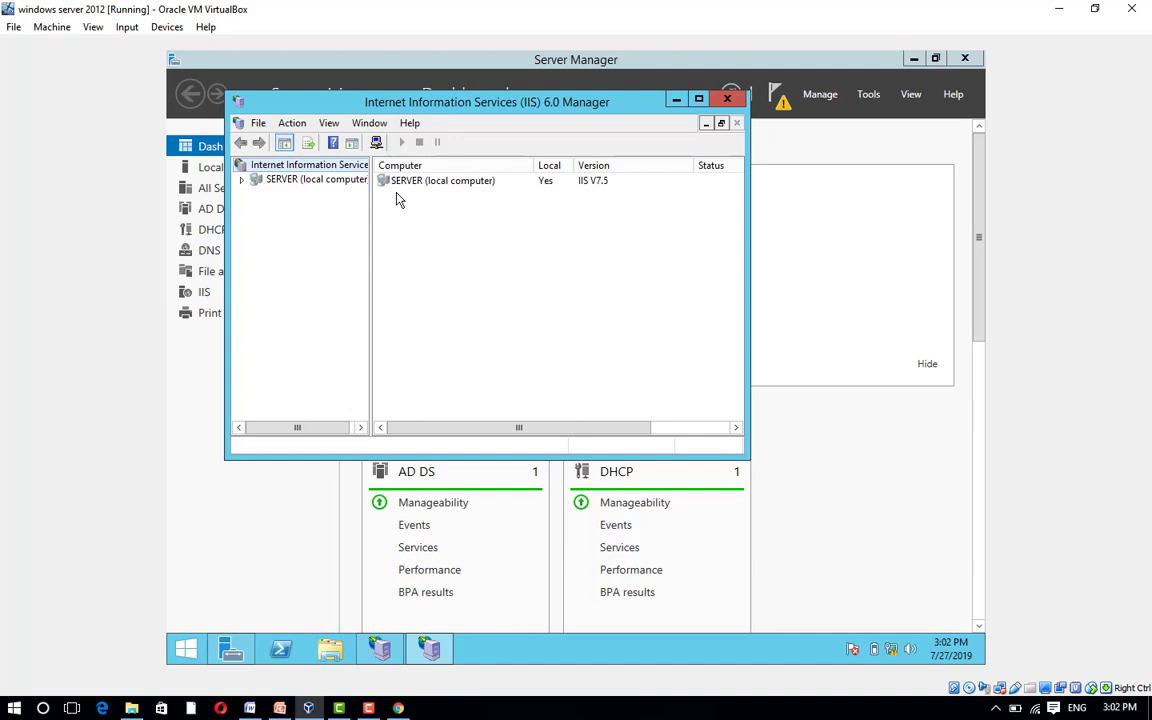
pyautogui.doubleClick(256, 180)
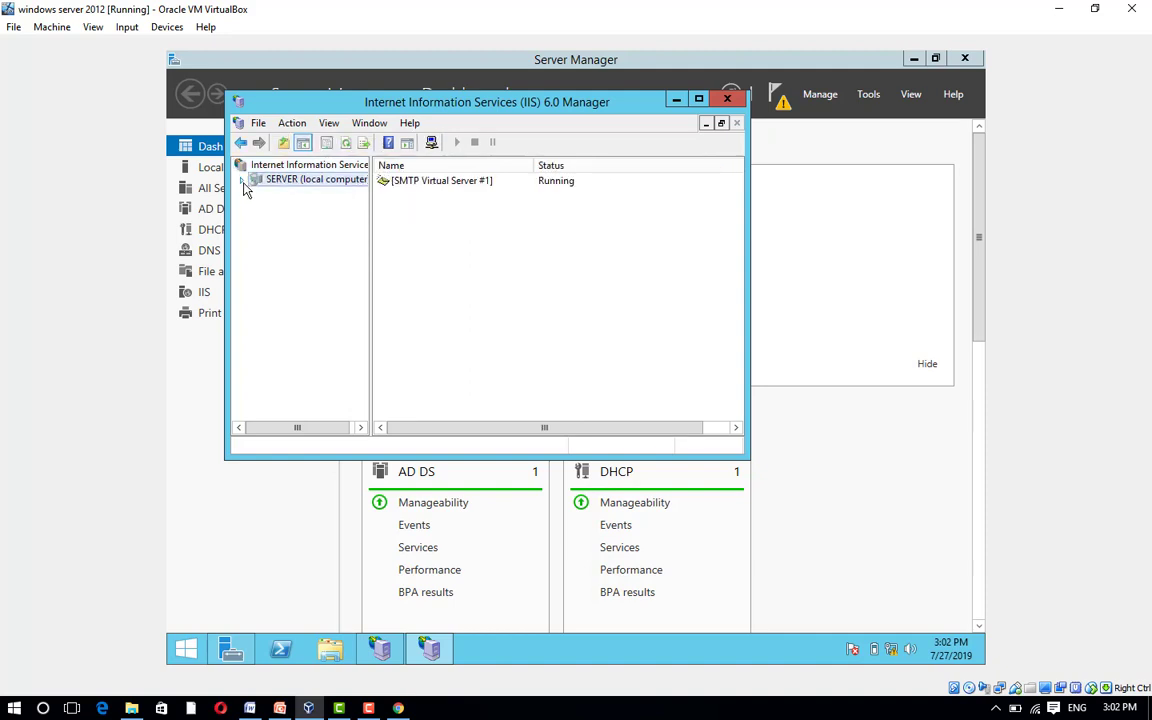
pyautogui.doubleClick(312, 194)
pyautogui.rightClick(310, 197)
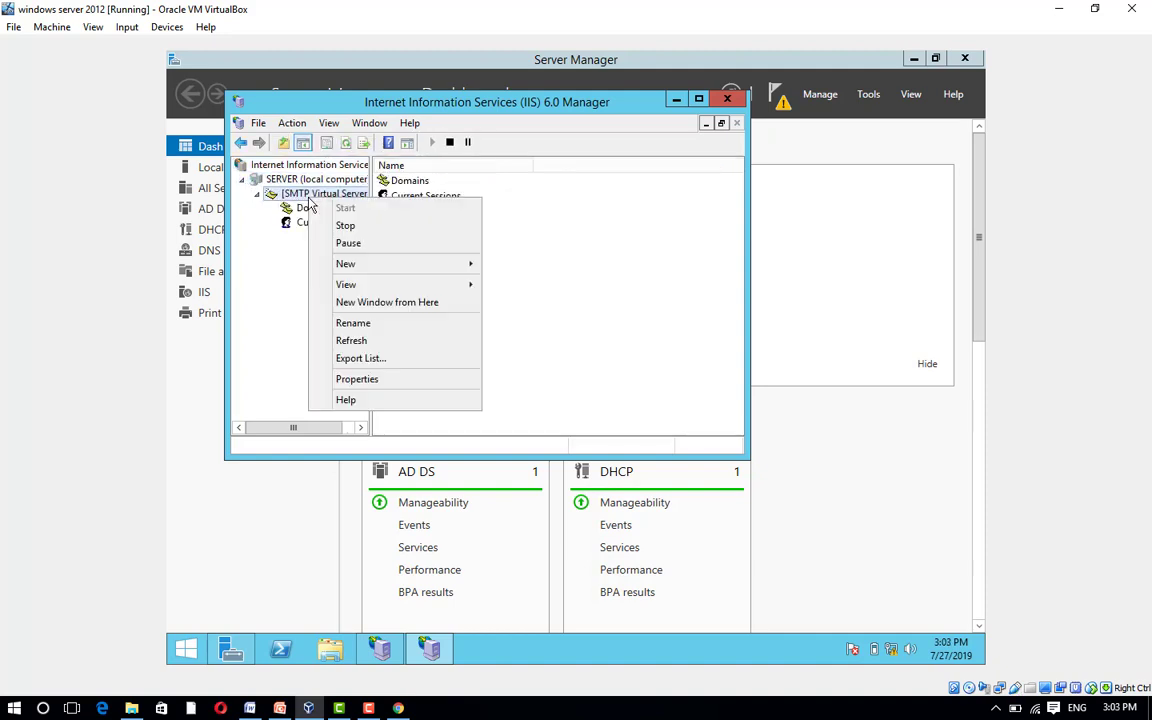
pyautogui.click(410, 382)
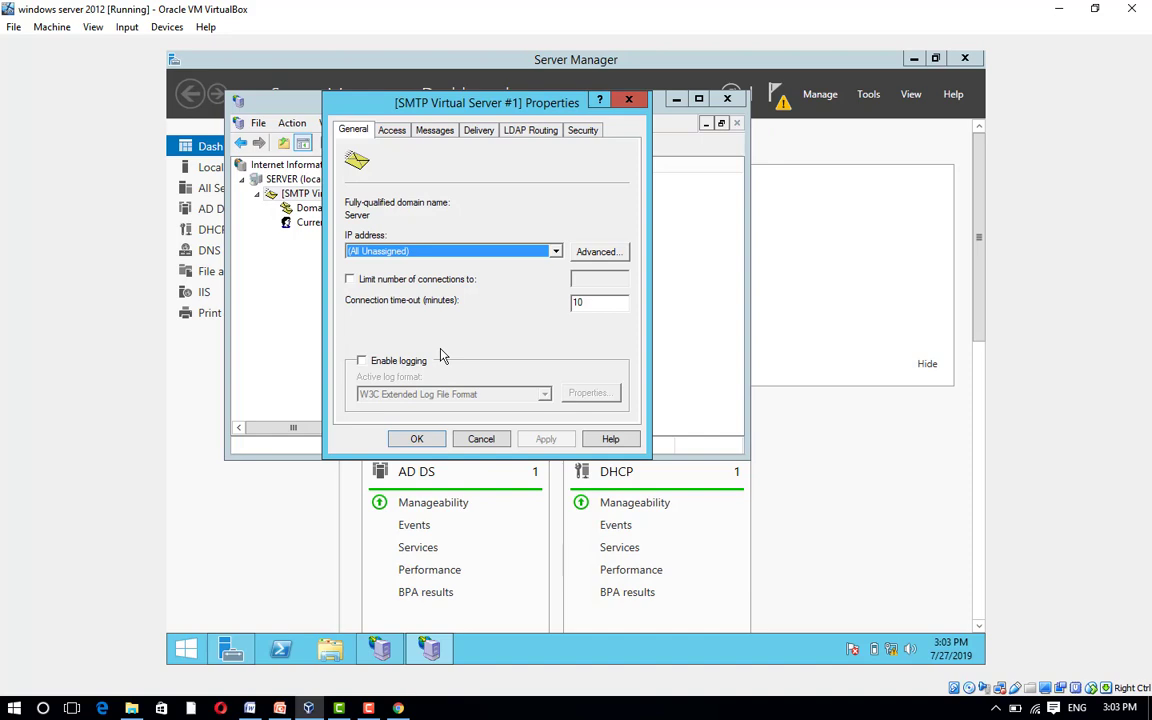
# - Set the IP address to 192.168.0.10, enable logging, and apply the changes
pyautogui.click(556, 251)
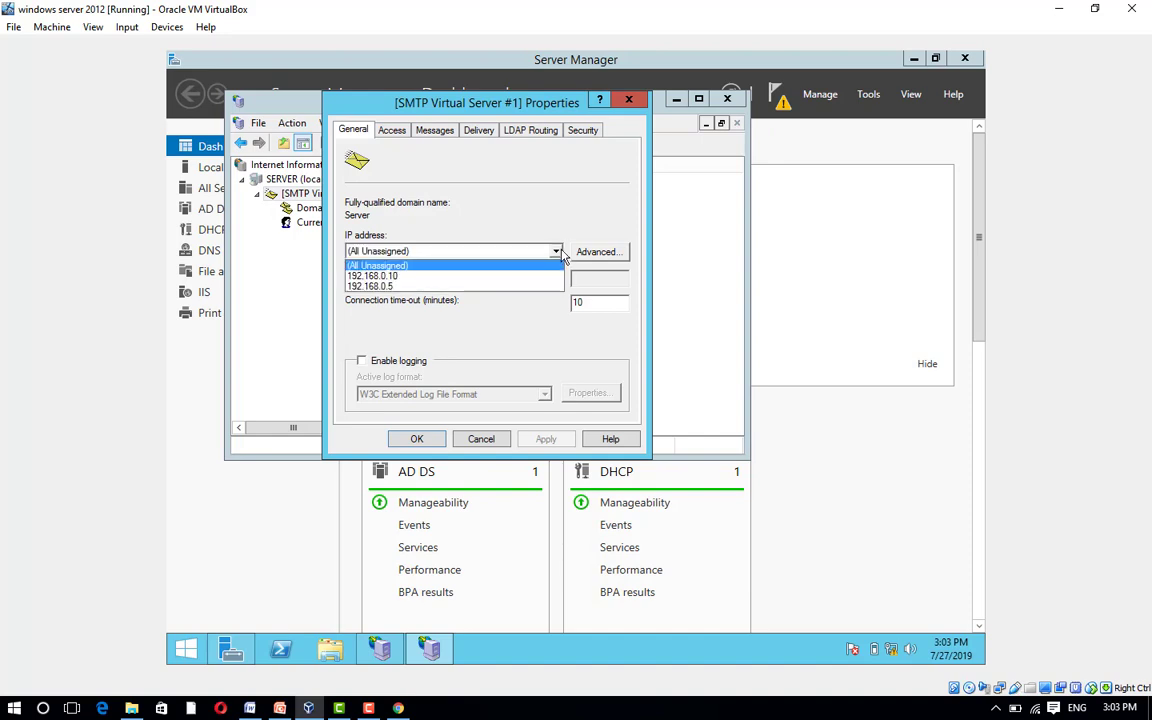
pyautogui.click(447, 276)
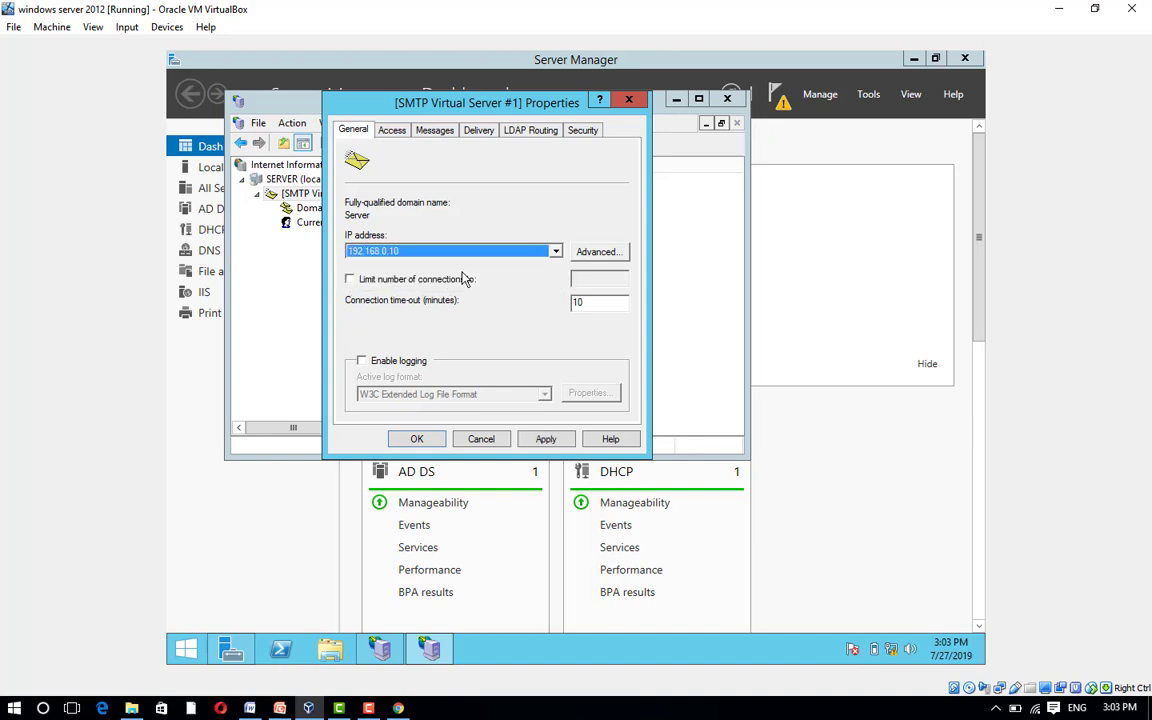
pyautogui.click(363, 361)
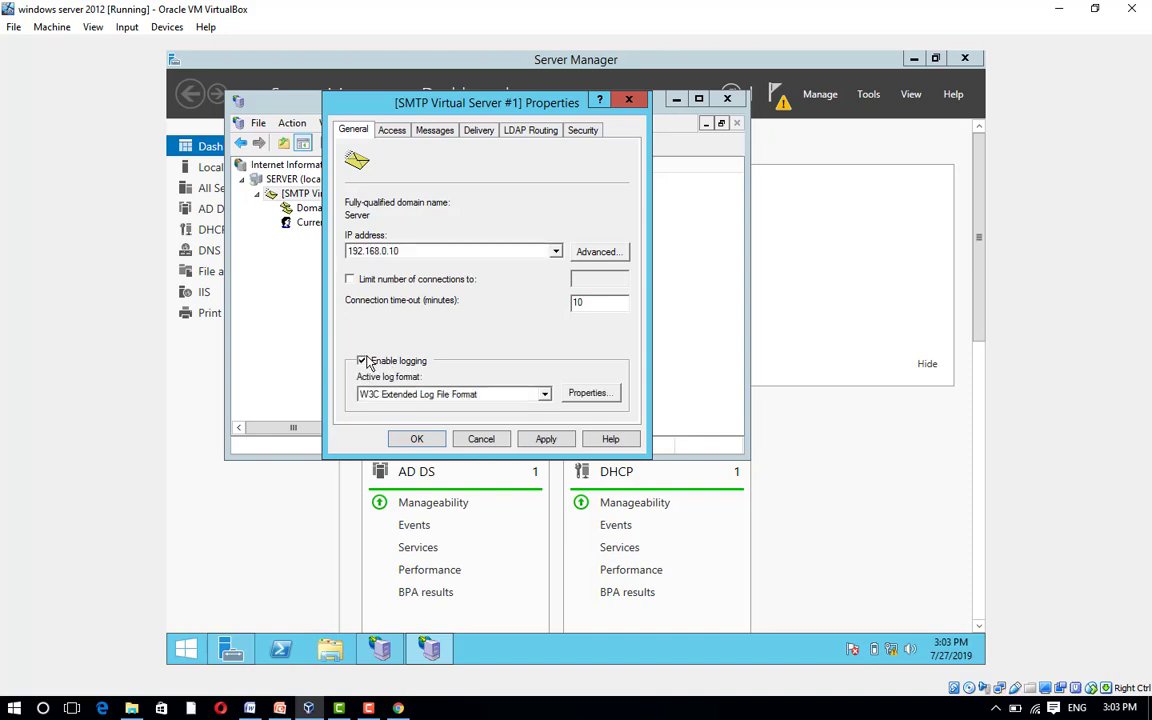
pyautogui.click(548, 439)
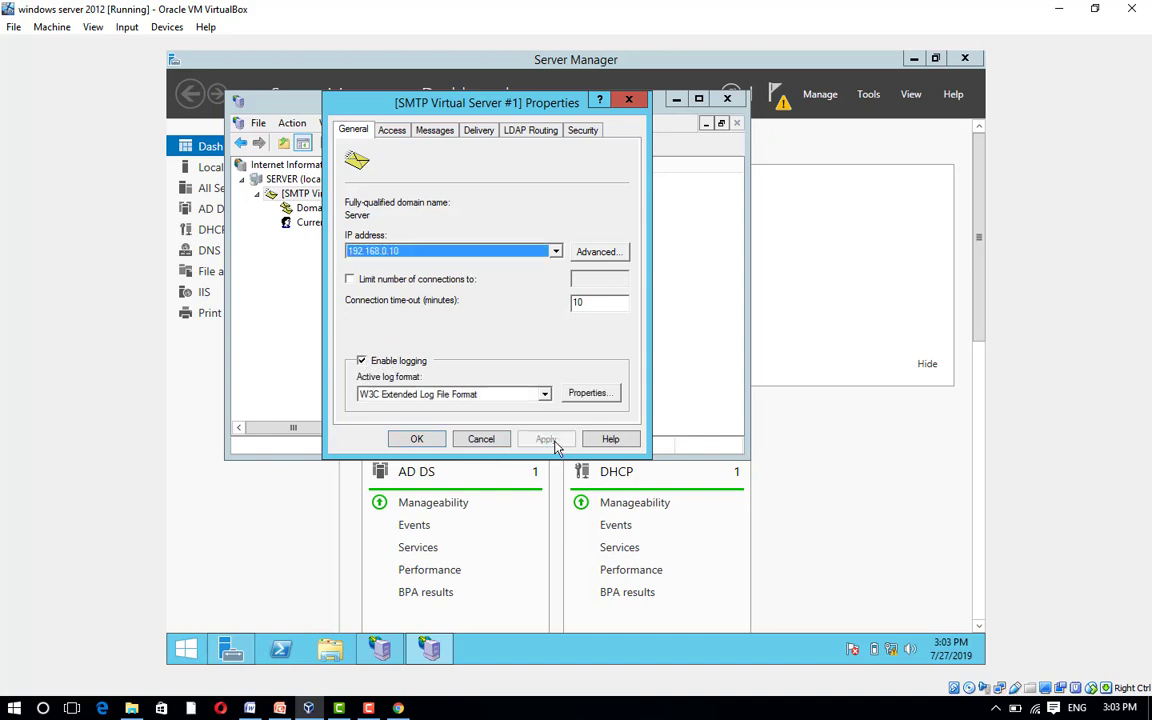
# - Restrict connections to only the listed computer 192.168.0.10 on the Access tab
pyautogui.click(394, 131)
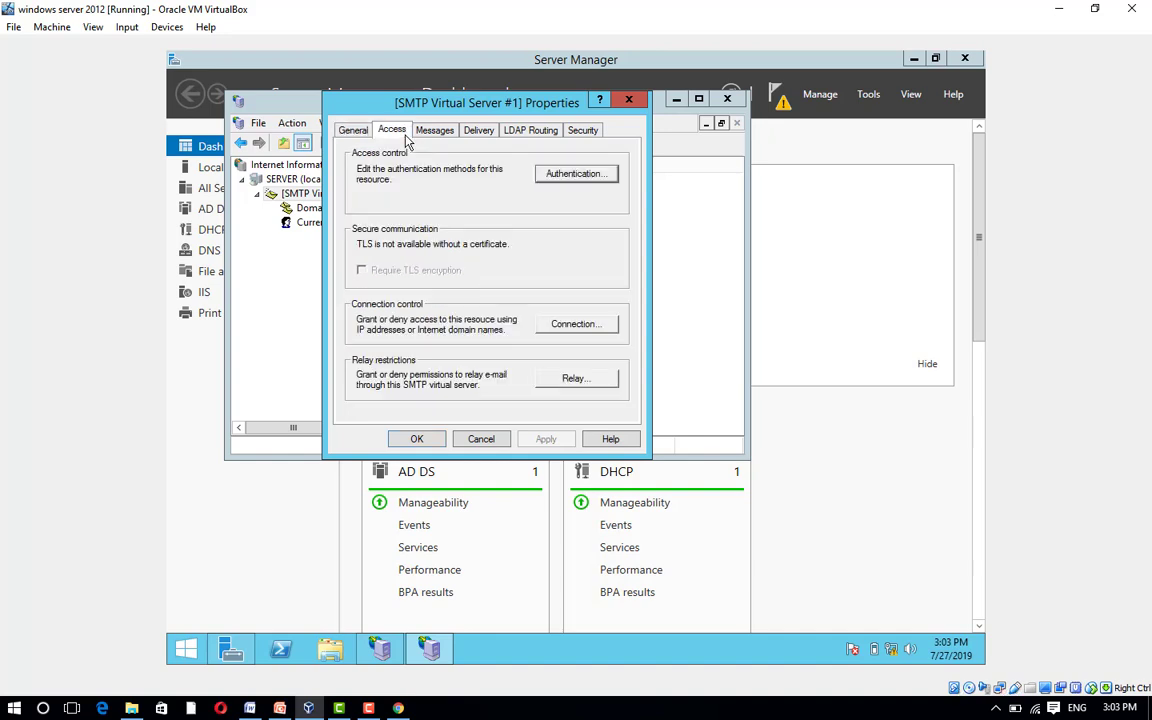
pyautogui.click(578, 323)
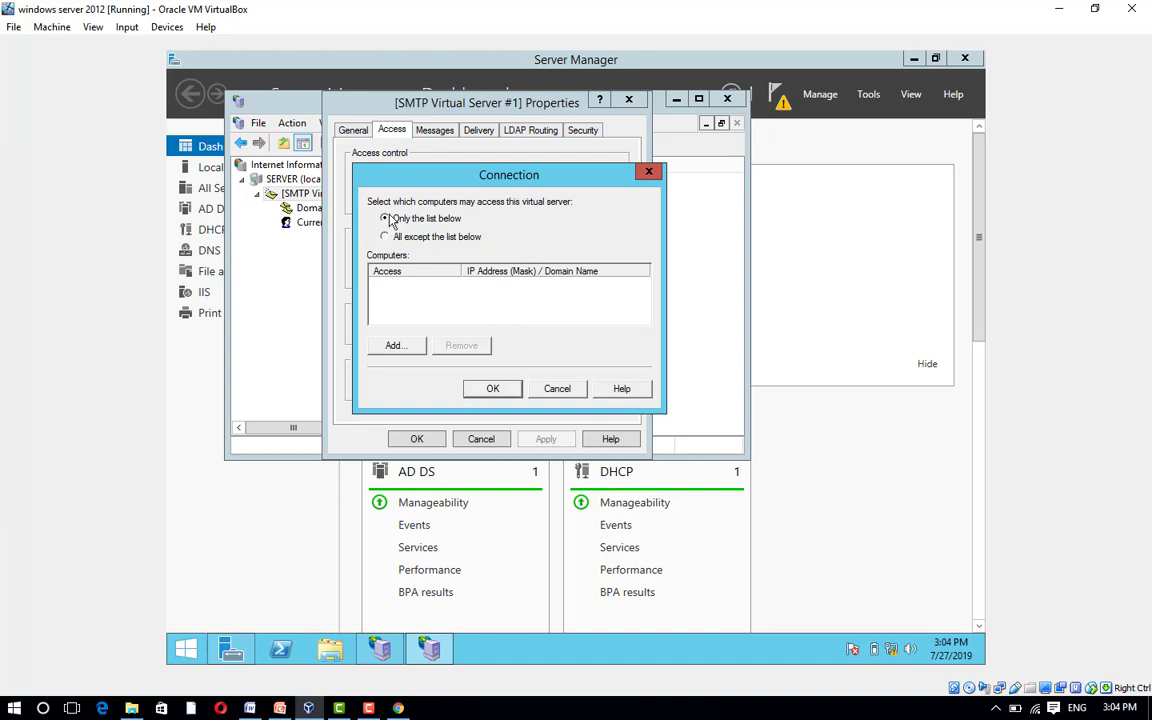
pyautogui.click(400, 346)
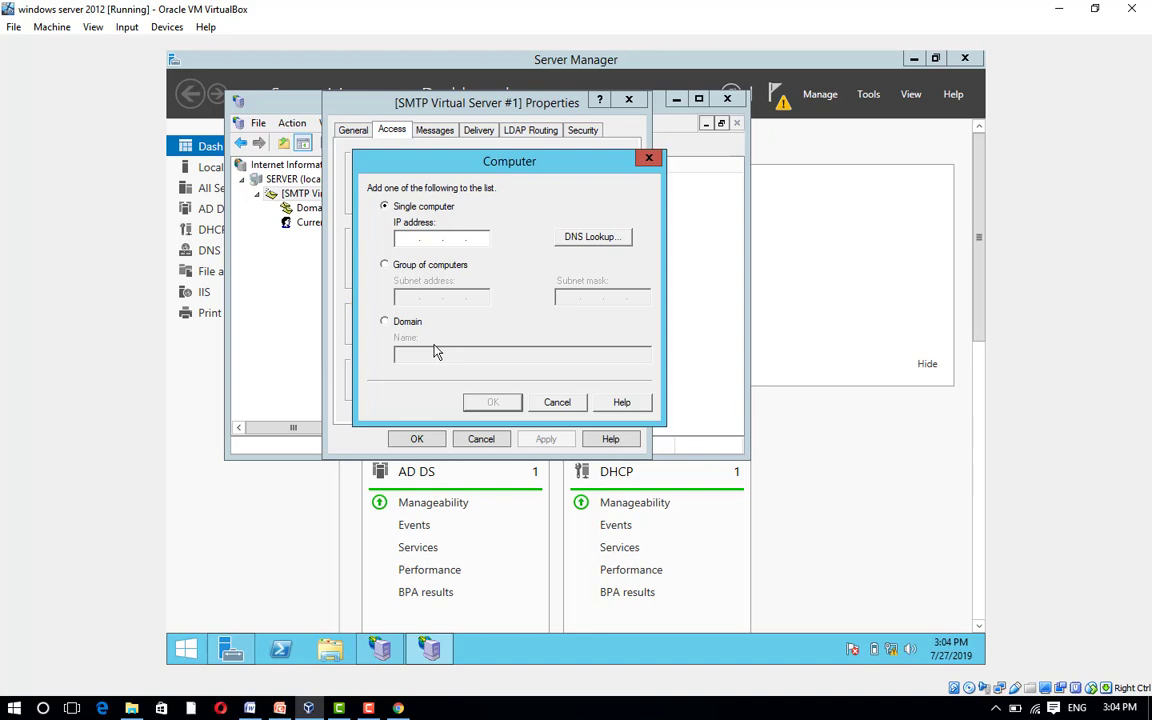
pyautogui.click(398, 238)
pyautogui.write('192.168.0.10')
pyautogui.click(489, 402)
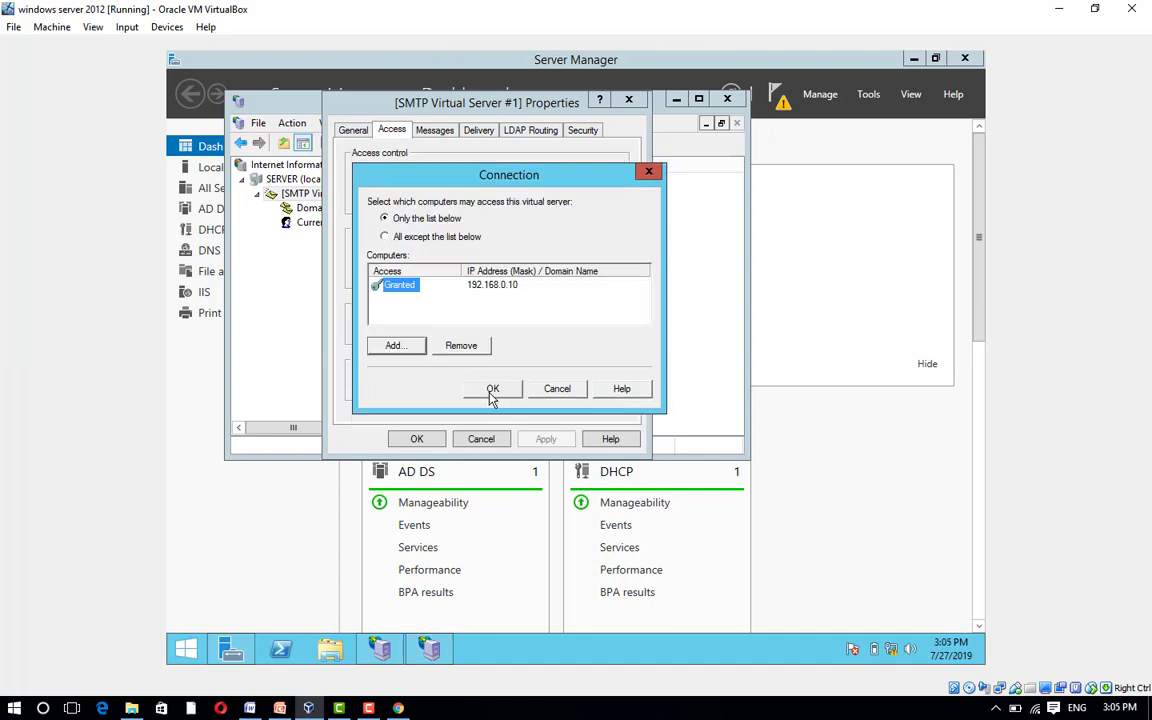
pyautogui.click(492, 392)
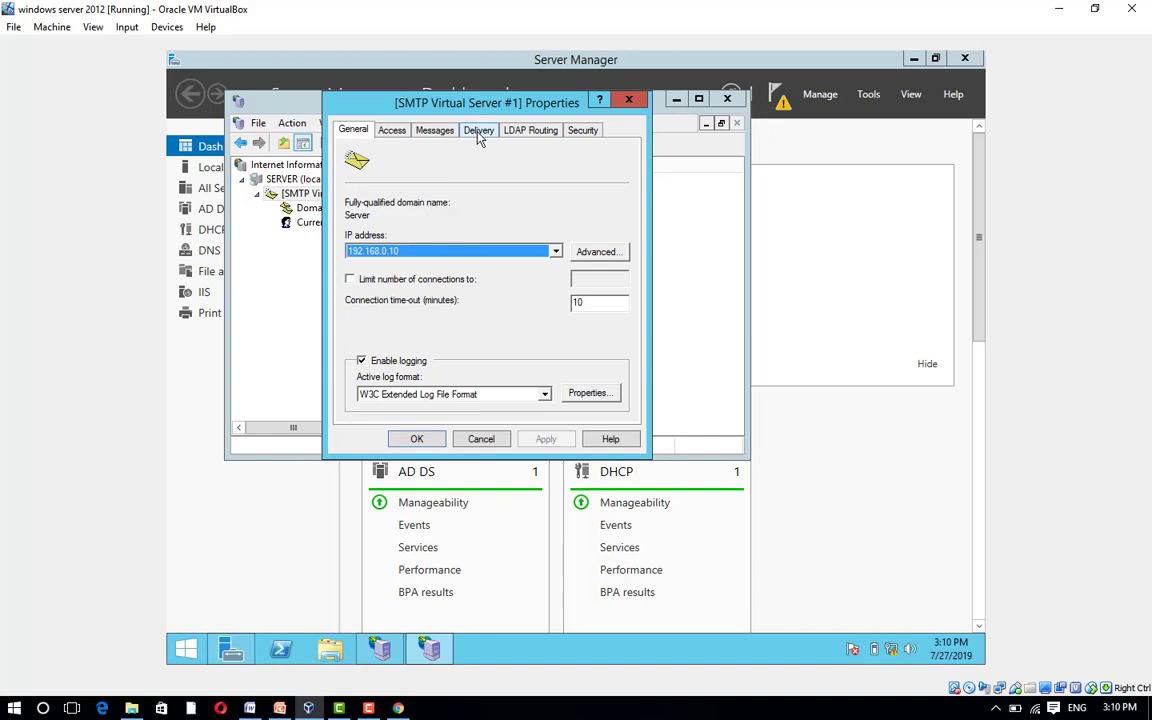
# - Append '.worldofitech' to the fully-qualified domain name in the advanced delivery settings
pyautogui.click(479, 131)
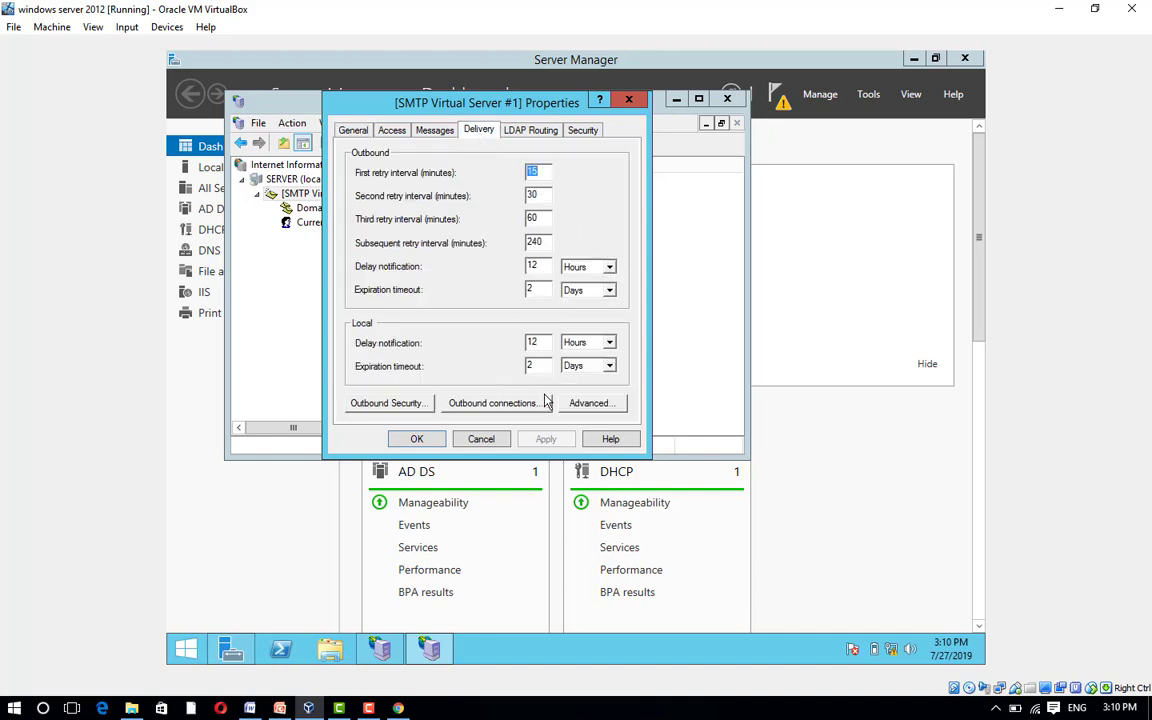
pyautogui.click(586, 403)
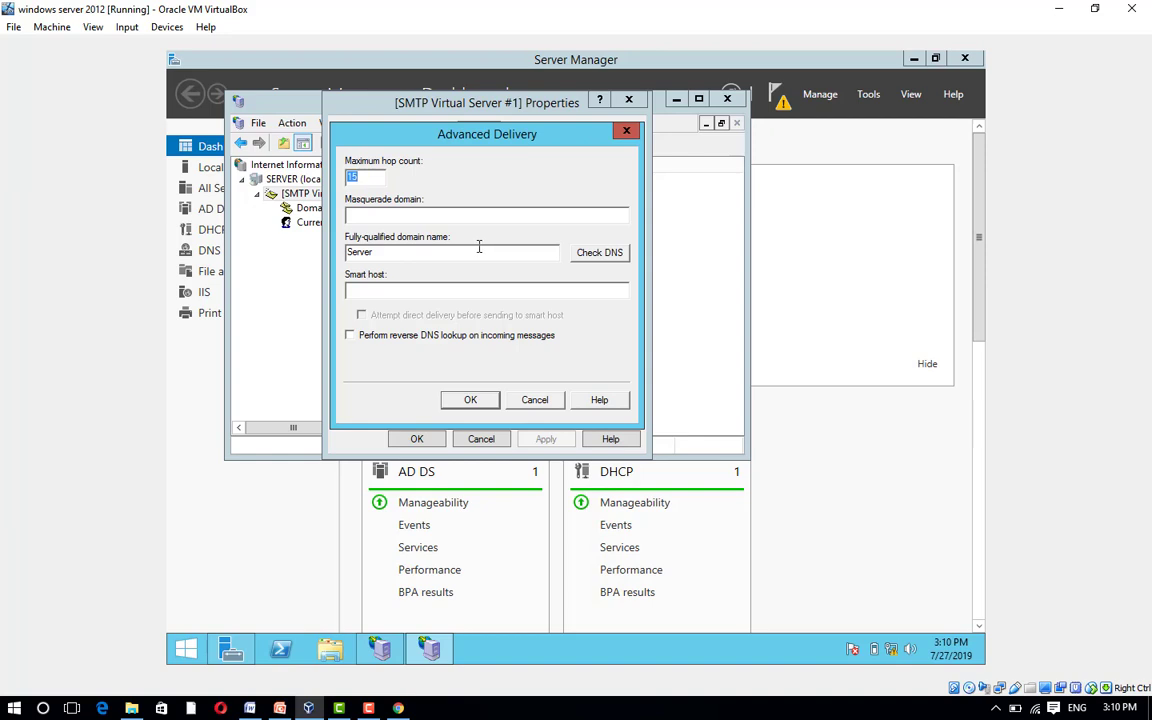
pyautogui.click(372, 252)
pyautogui.write('.worldofitech')
pyautogui.click(476, 399)
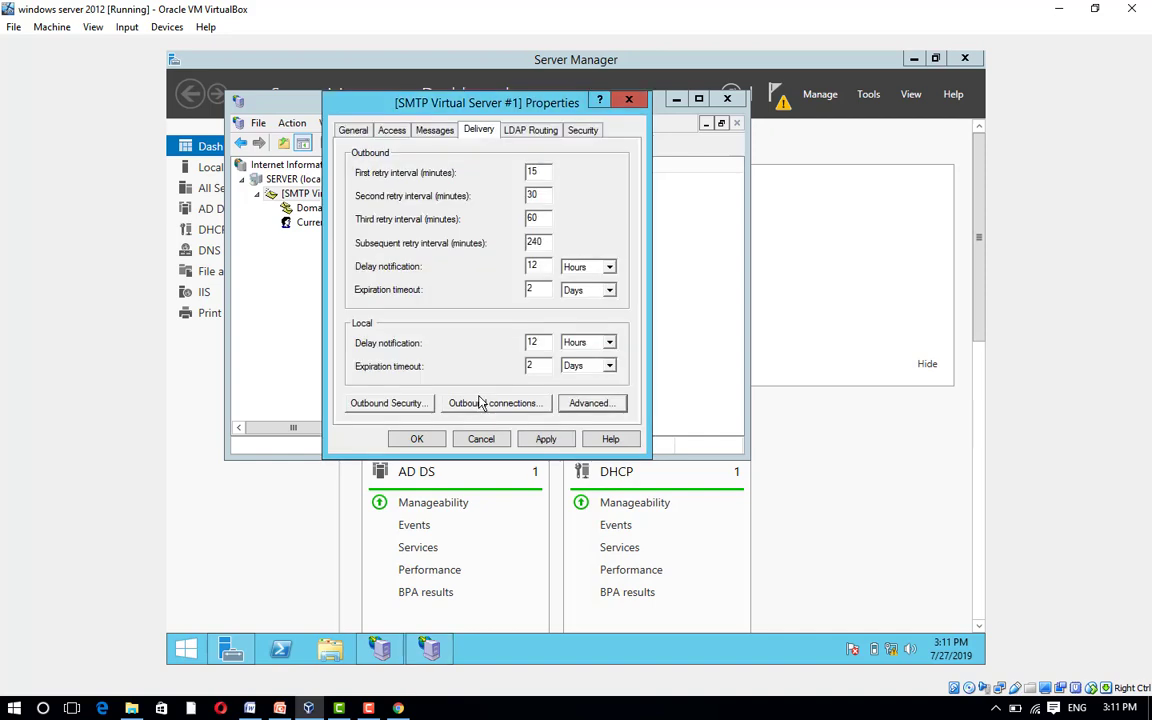
# - Save the delivery settings and close the SMTP Virtual Server properties
pyautogui.click(546, 442)
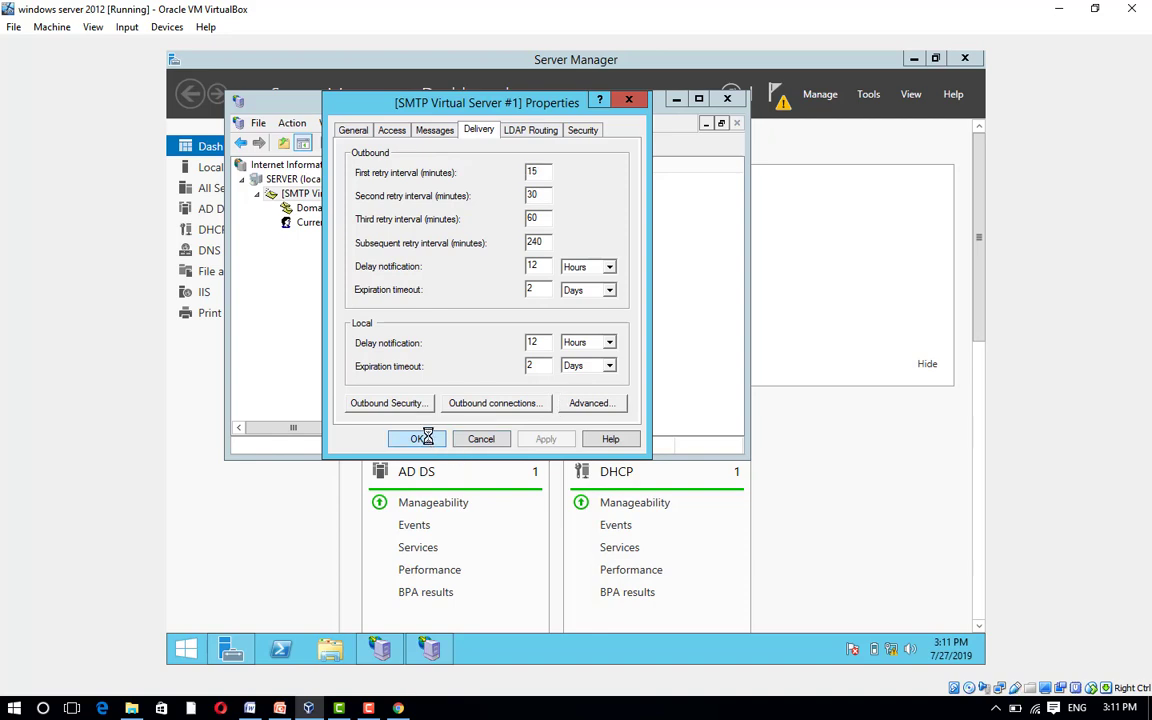
pyautogui.click(420, 438)
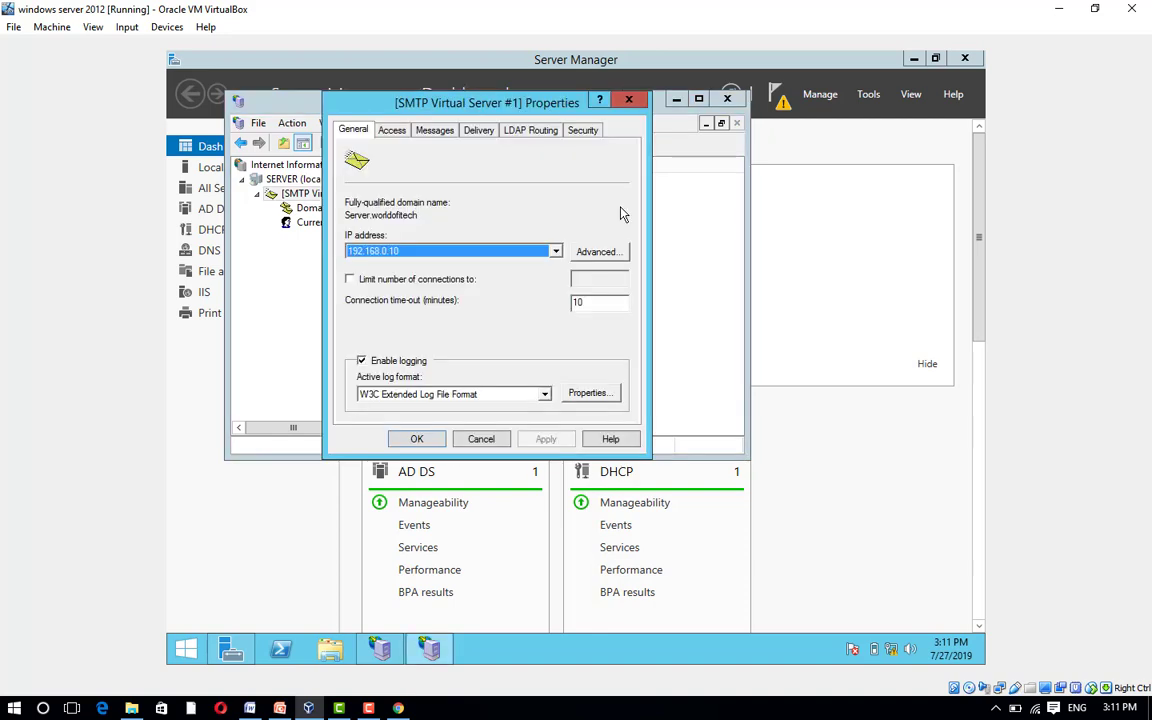
pyautogui.click(500, 441)
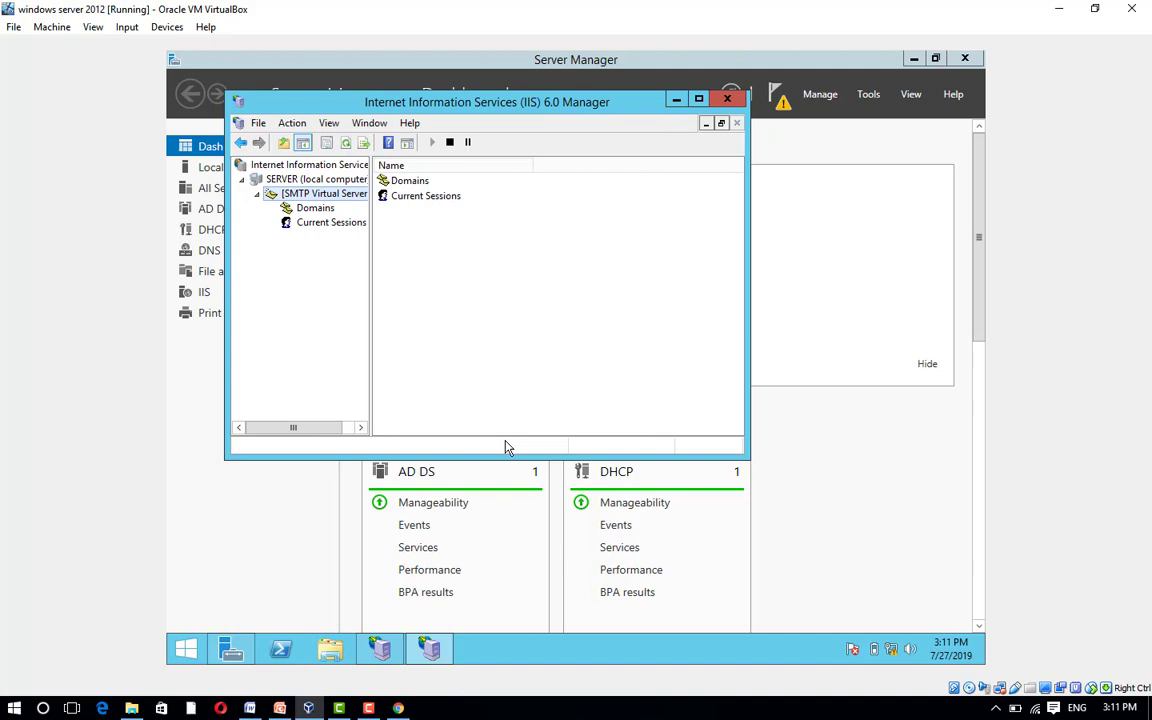
# - Search 'firewall' from the Start screen and launch Windows Firewall with Advanced Security
pyautogui.press('super')
pyautogui.write('fir')
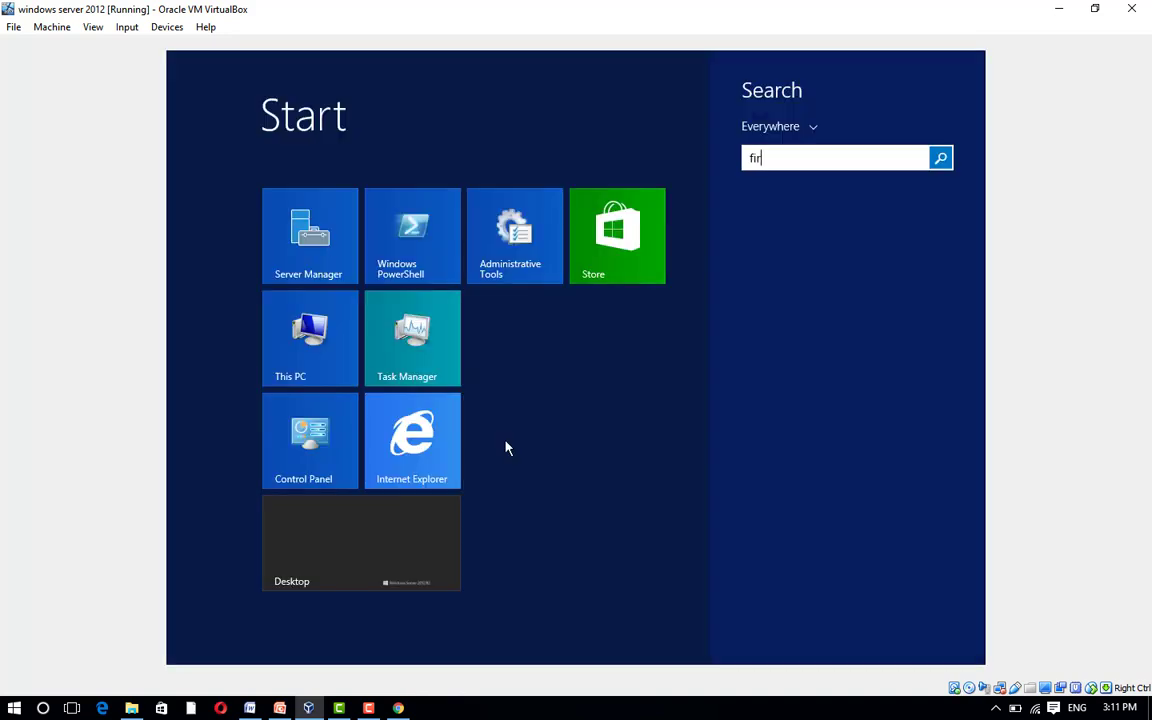
pyautogui.write('ewall')
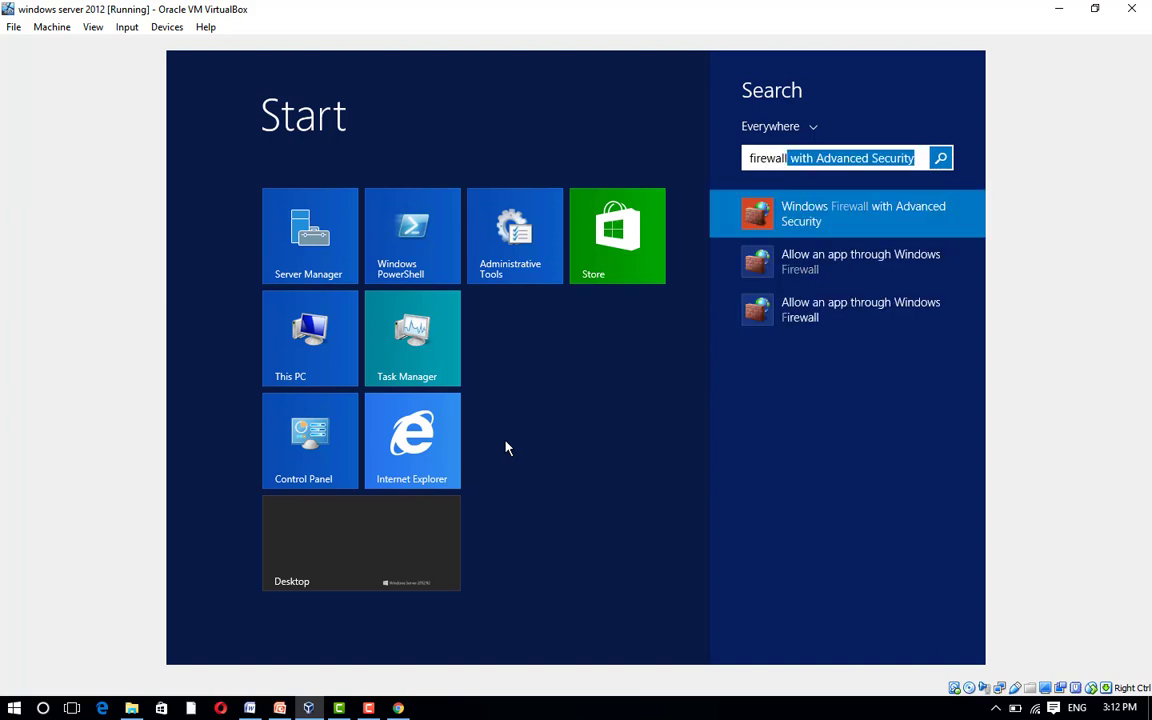
pyautogui.press('Return')
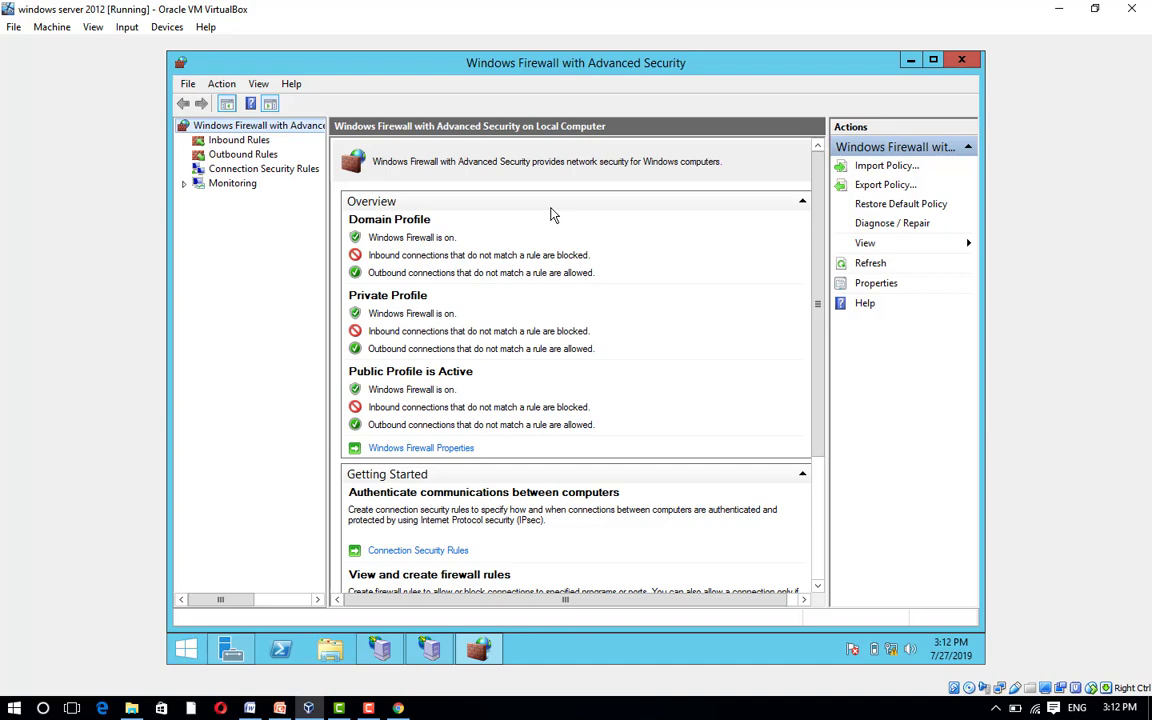
# - Create a new outbound Port rule for remote port 25 that allows the connection
pyautogui.rightClick(238, 155)
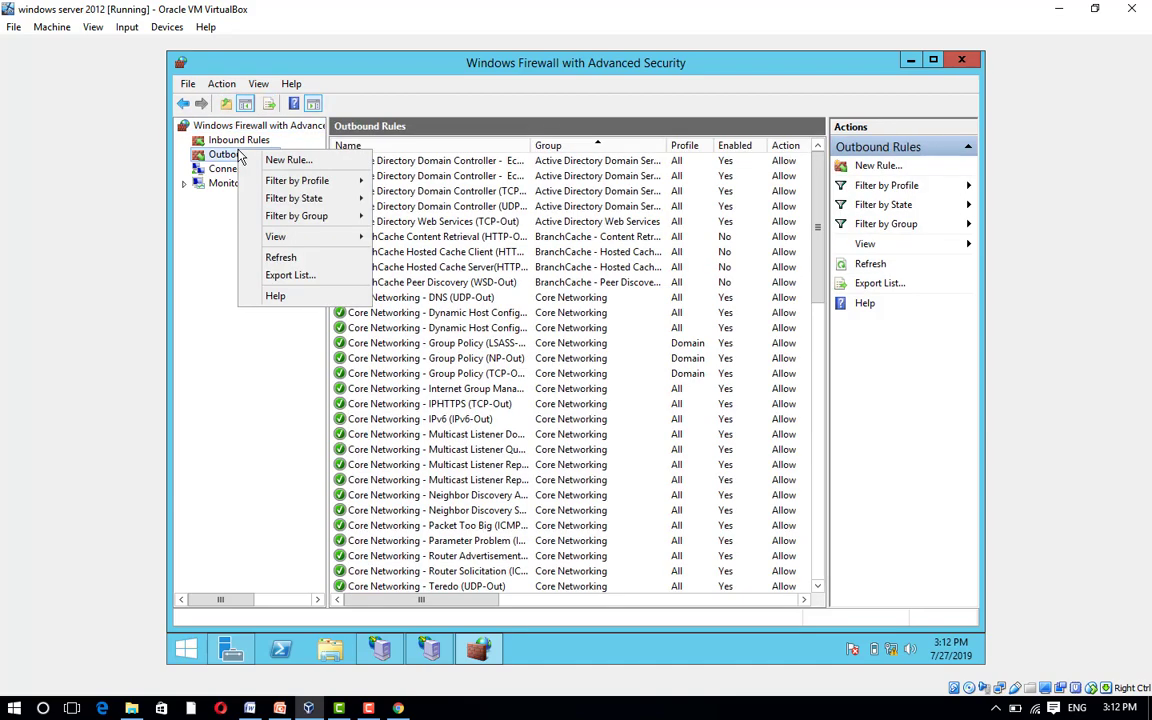
pyautogui.click(282, 160)
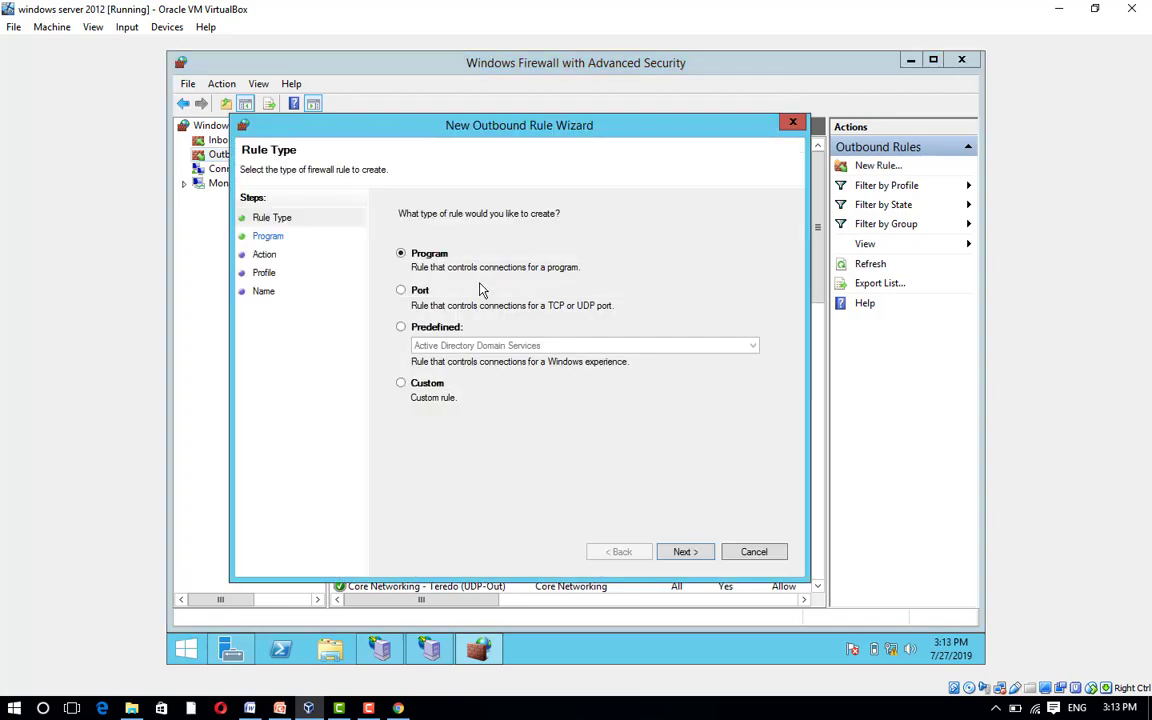
pyautogui.click(402, 291)
pyautogui.click(685, 553)
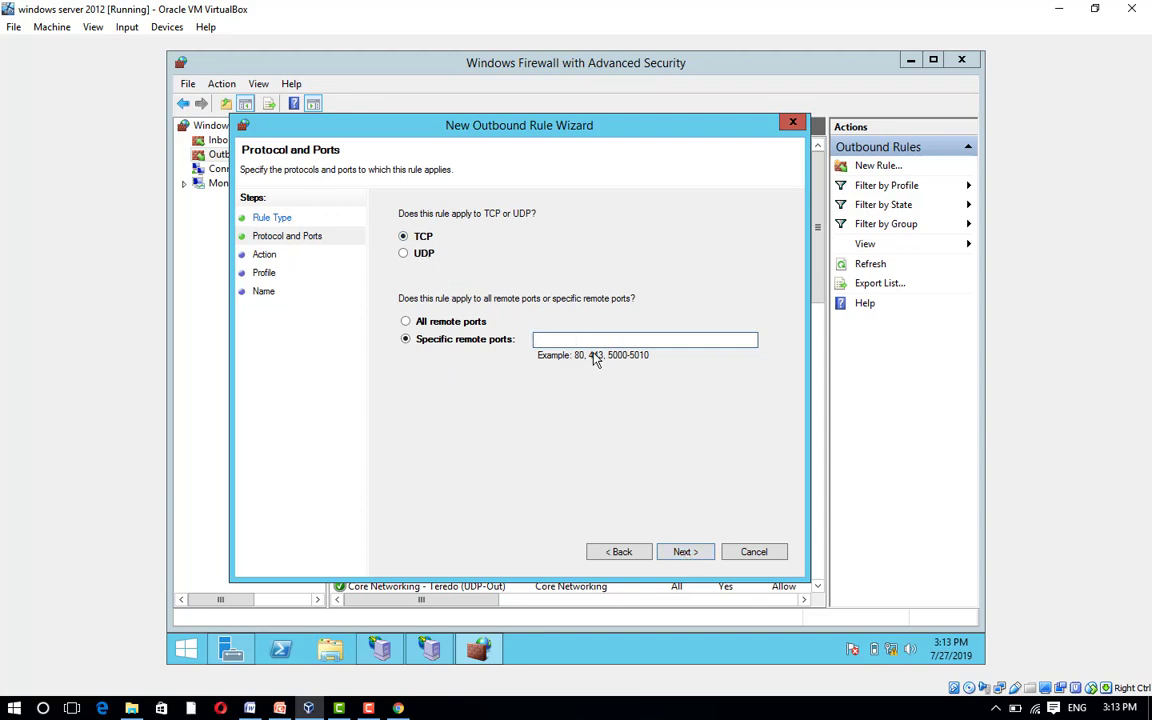
pyautogui.write('25')
pyautogui.click(683, 558)
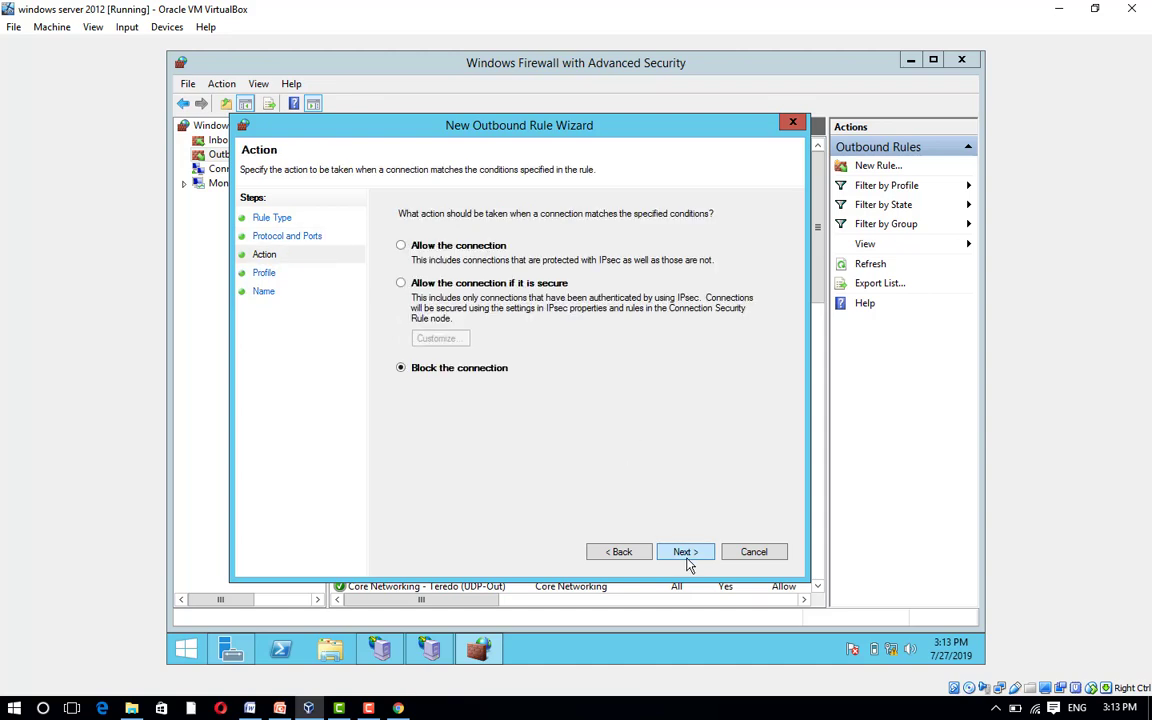
pyautogui.click(401, 245)
# - Apply the rule to all three profiles, name it 'SMTP_inbound', and finish
pyautogui.click(684, 551)
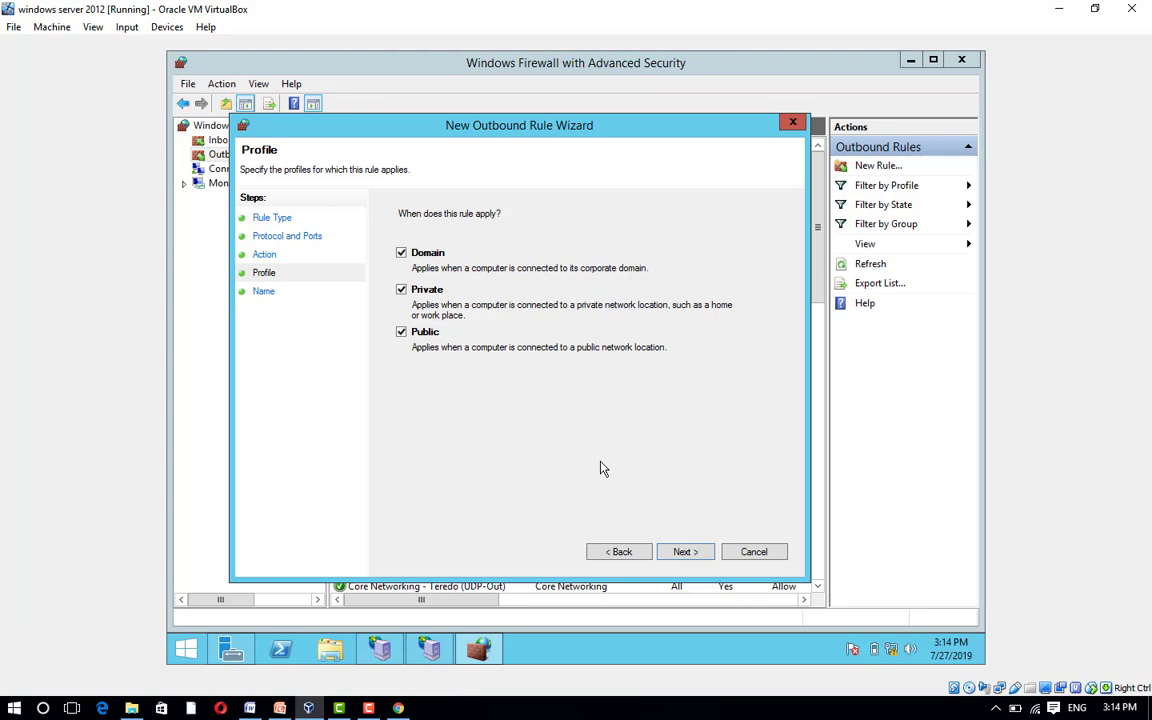
pyautogui.click(690, 551)
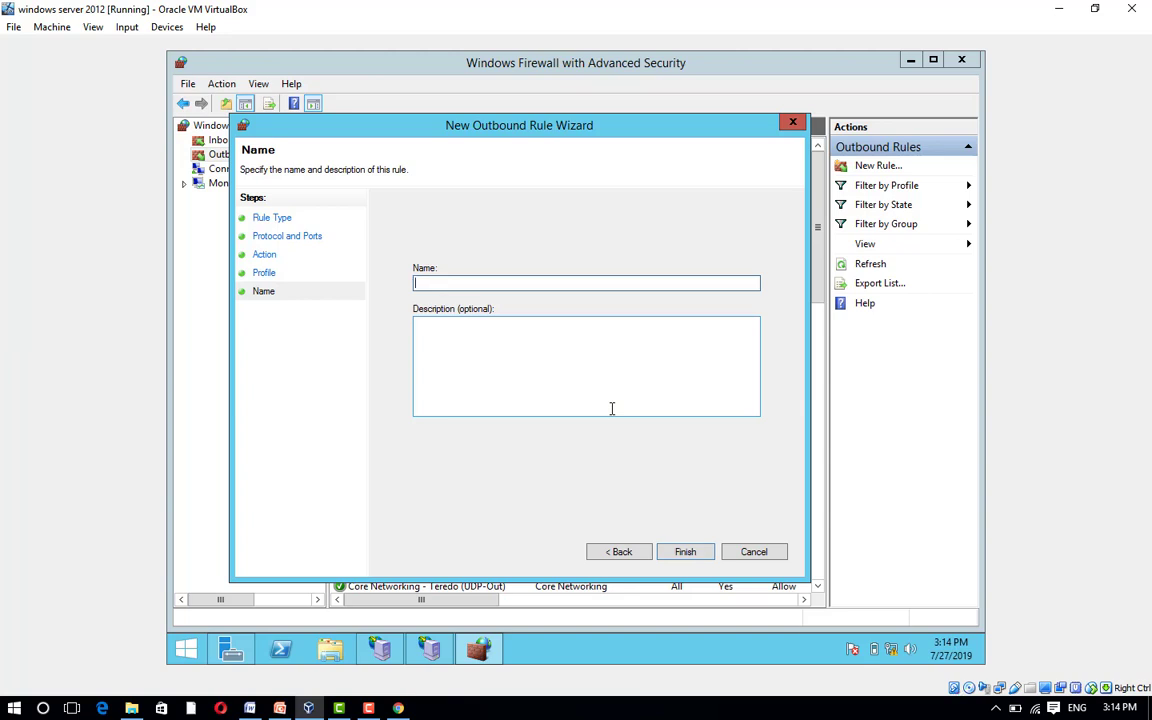
pyautogui.write('SMTP')
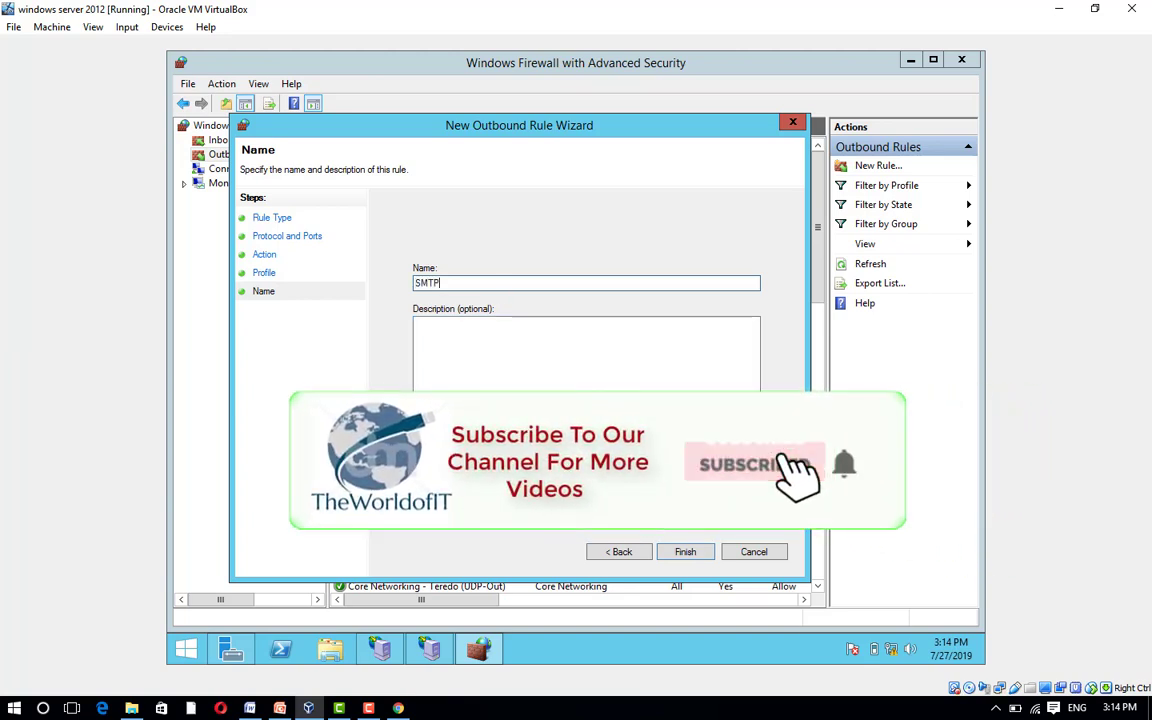
pyautogui.write('_')
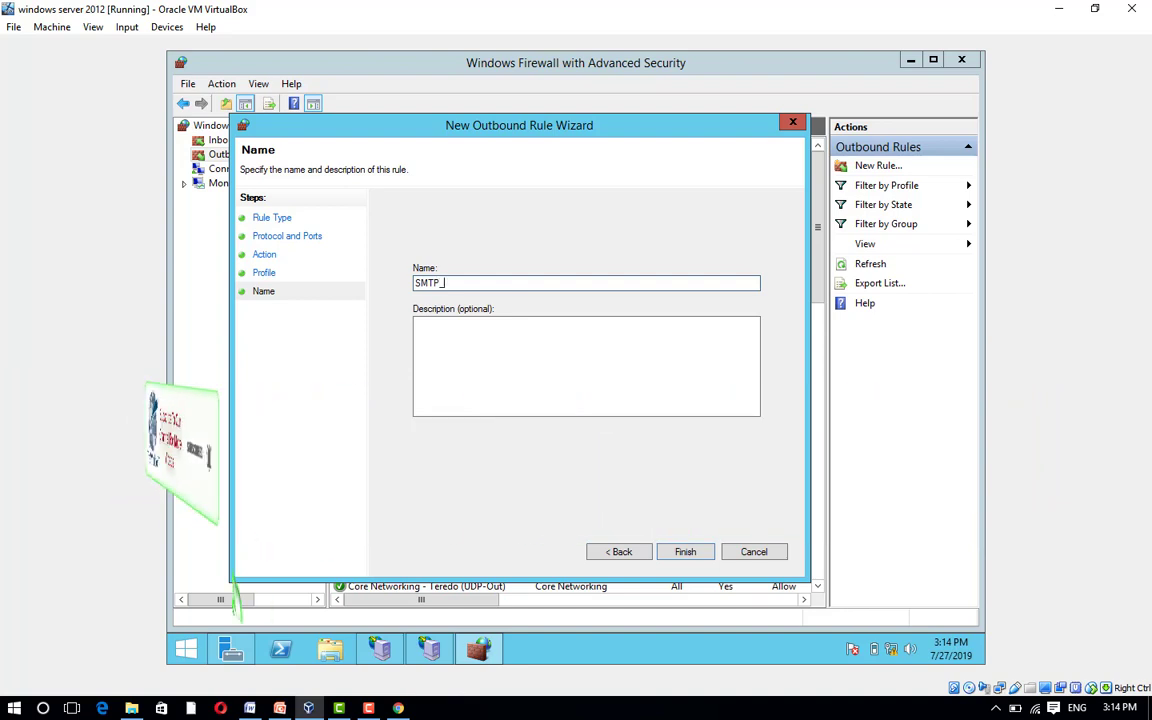
pyautogui.write('inbound')
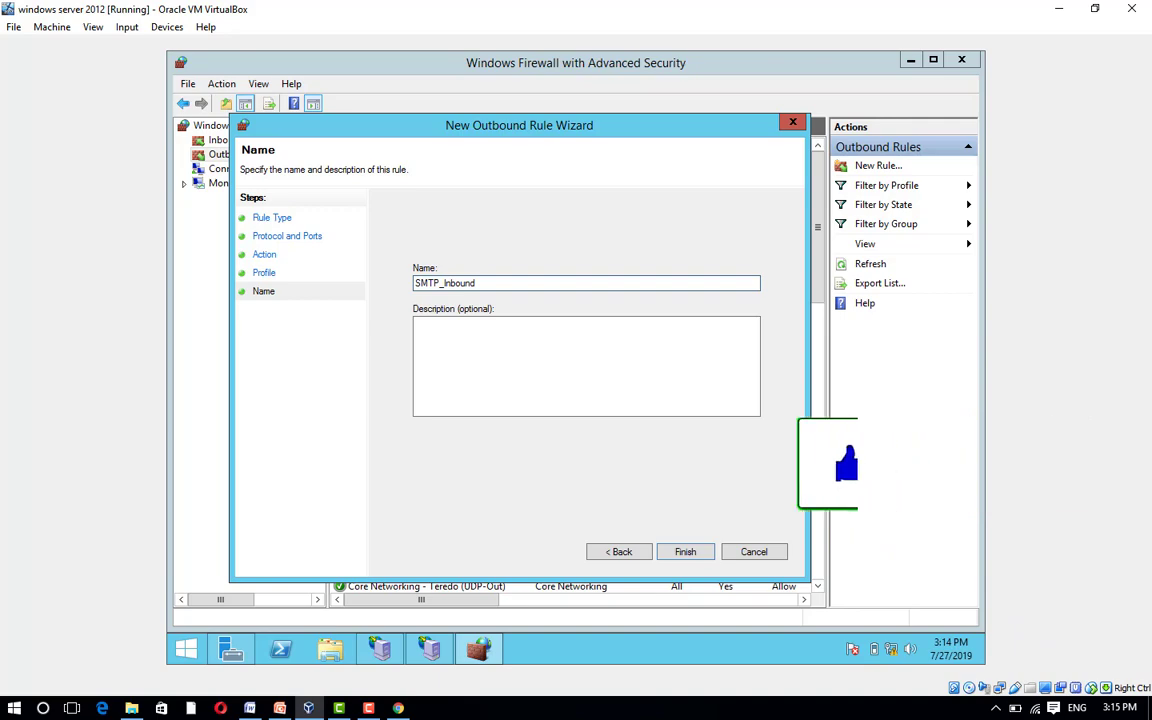
pyautogui.click(686, 555)
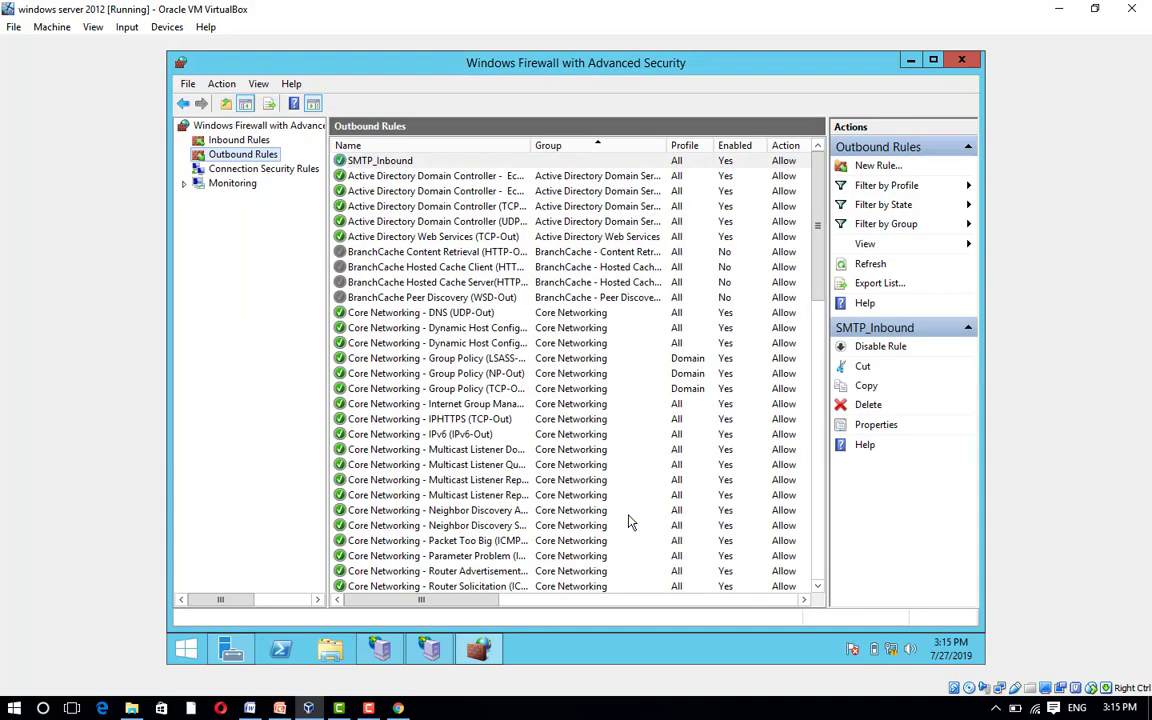
# - Open Control Panel in Large icons view and go to Administrative Tools
pyautogui.press('super')
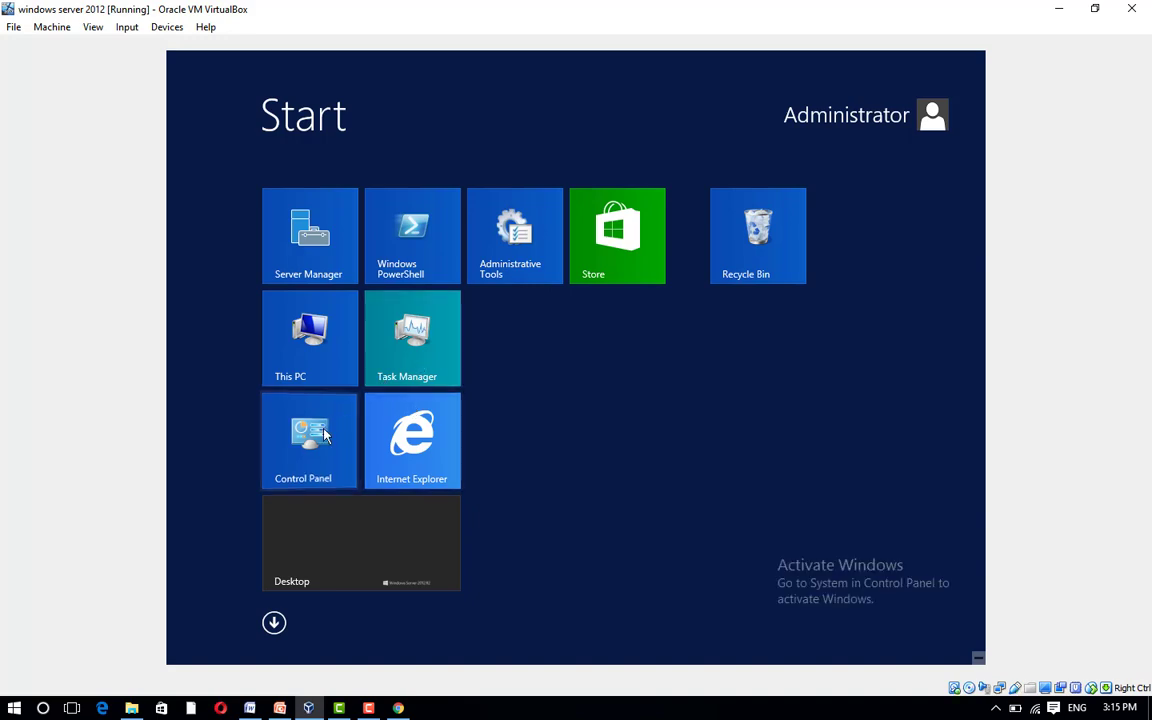
pyautogui.press('super')
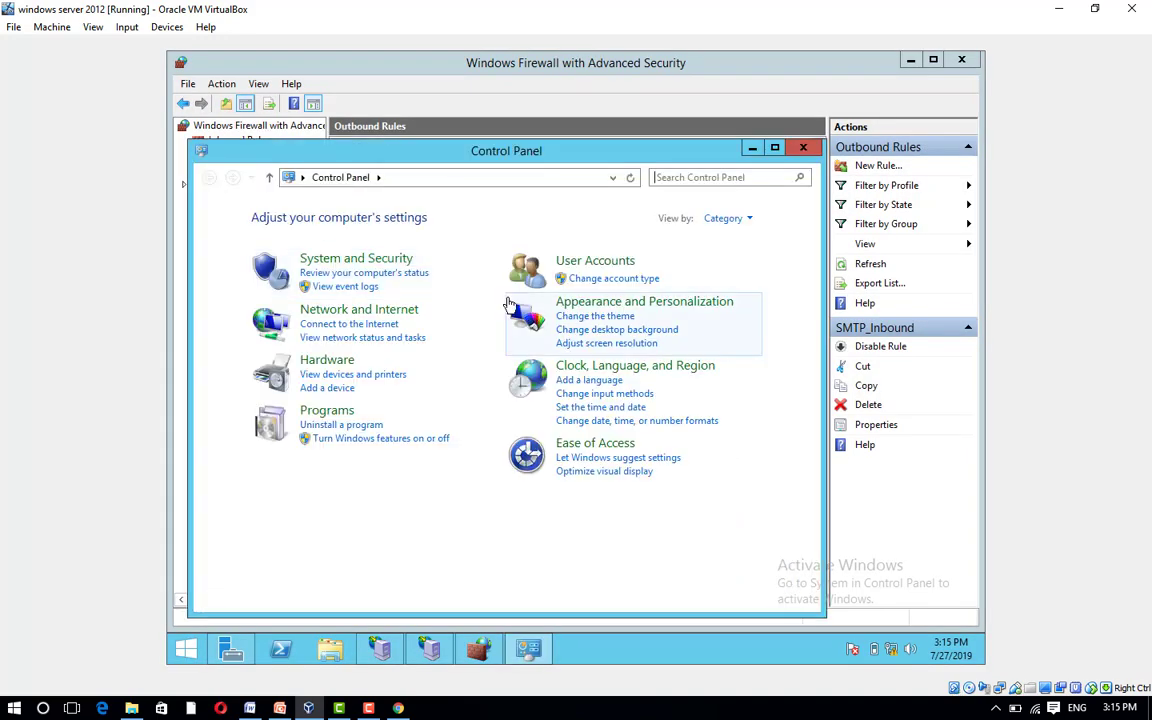
pyautogui.click(723, 218)
pyautogui.click(730, 258)
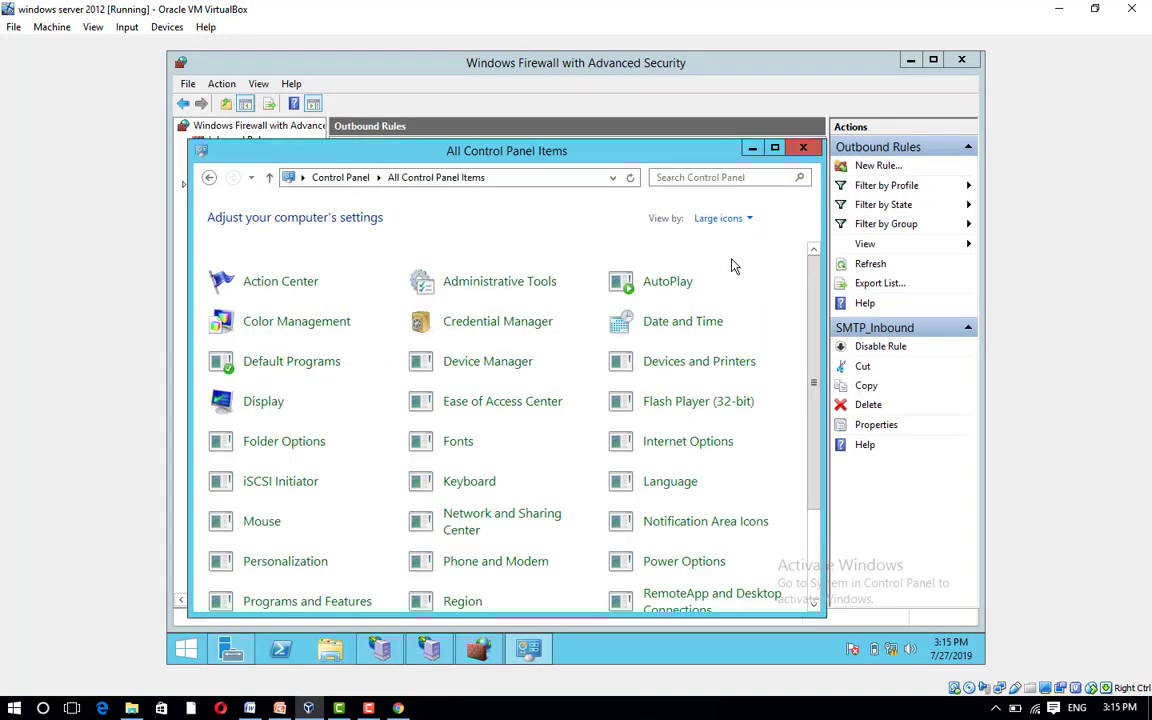
pyautogui.click(560, 283)
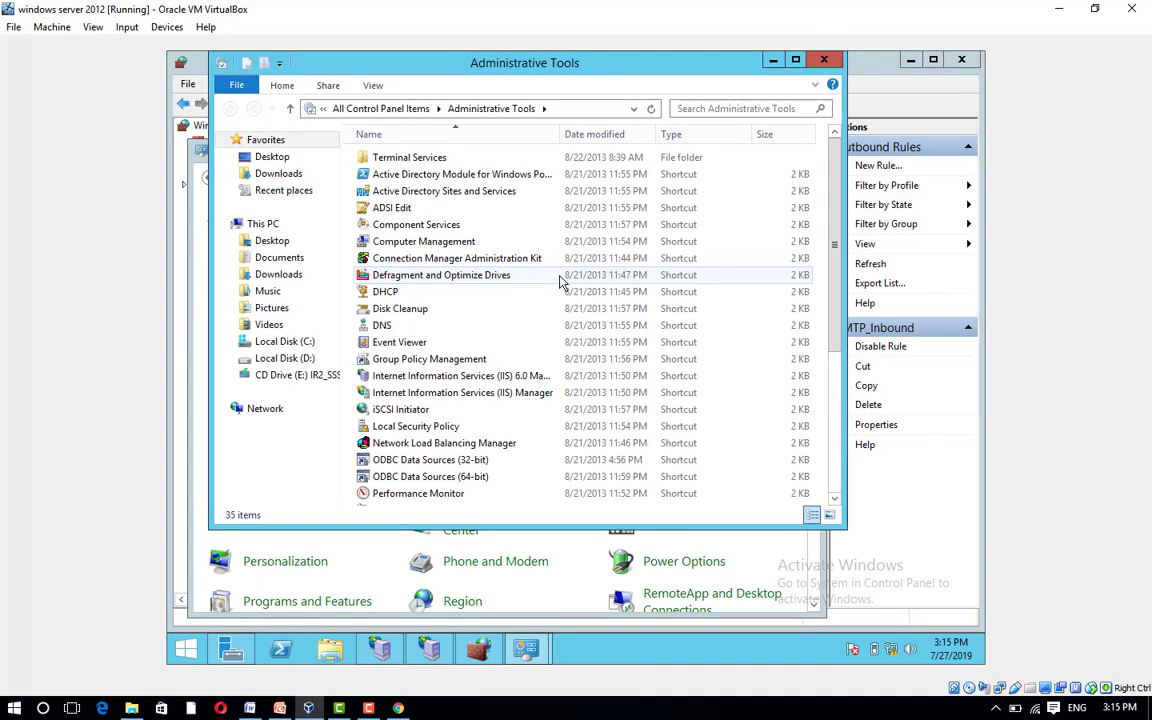
# - Open the Services console and select the Simple Mail Transfer Protocol service
pyautogui.scroll(-4, 560, 283)
pyautogui.click(394, 392)
pyautogui.doubleClick(394, 392)
pyautogui.scroll(-20, 450, 219)
pyautogui.click(449, 212)
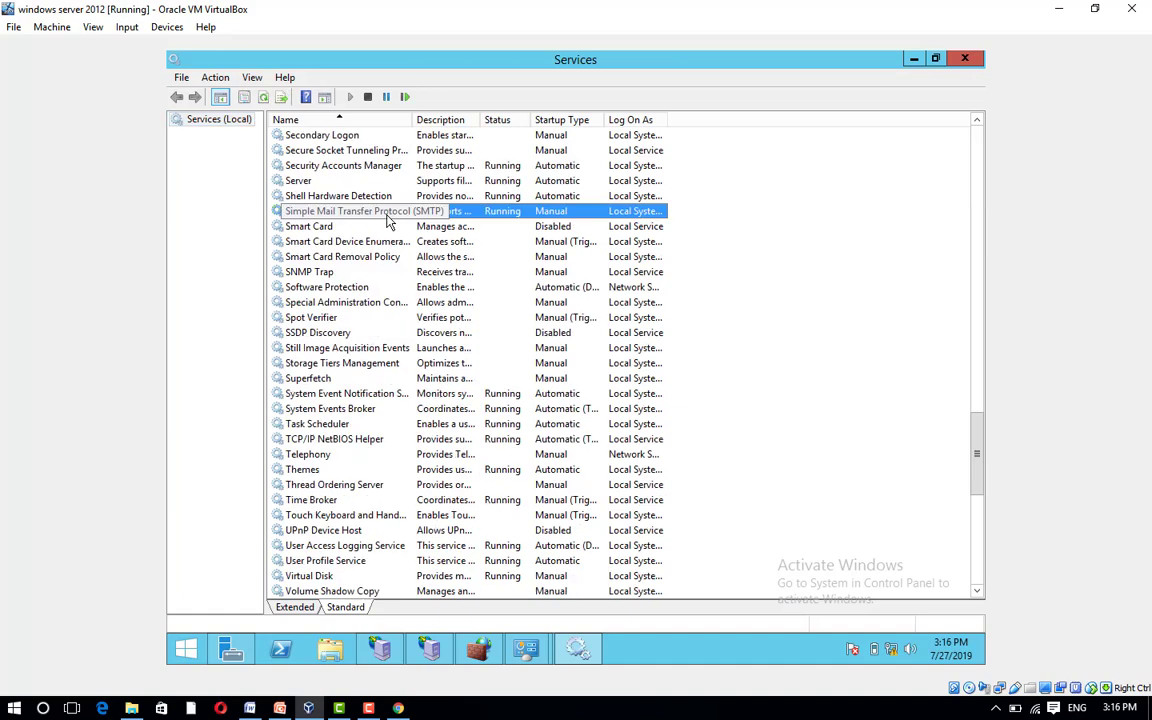
# - Change the Simple Mail Transfer Protocol service's startup type to Automatic and apply it
pyautogui.doubleClick(487, 224)
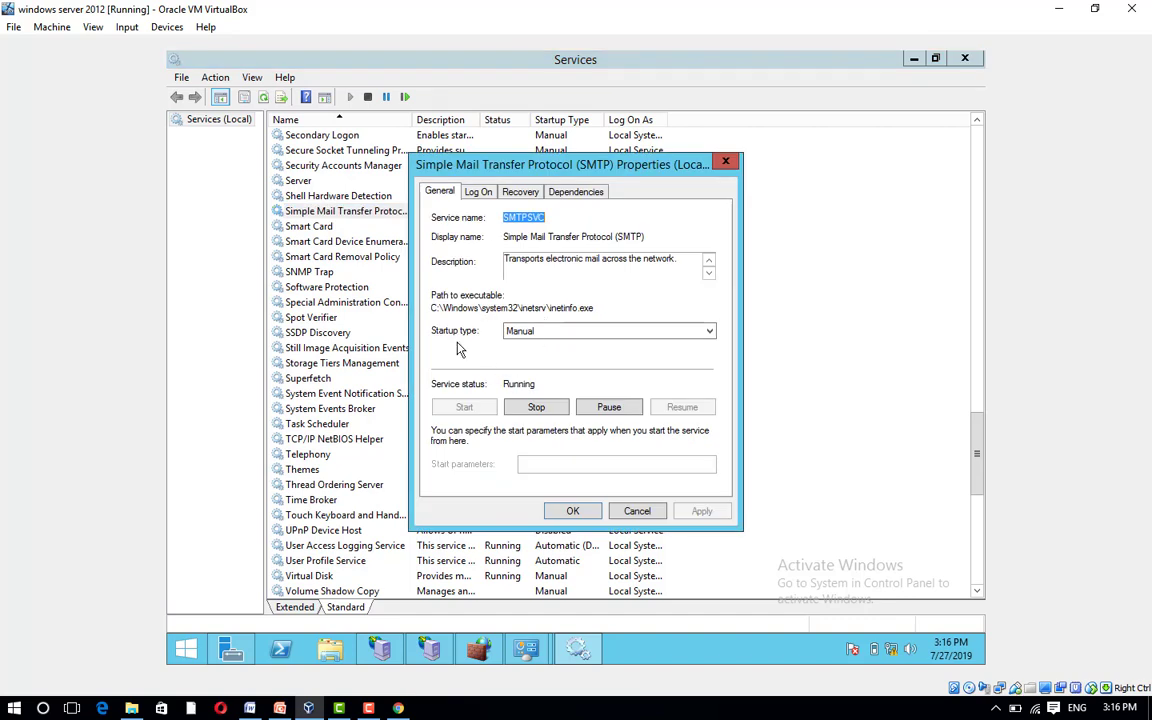
pyautogui.click(578, 332)
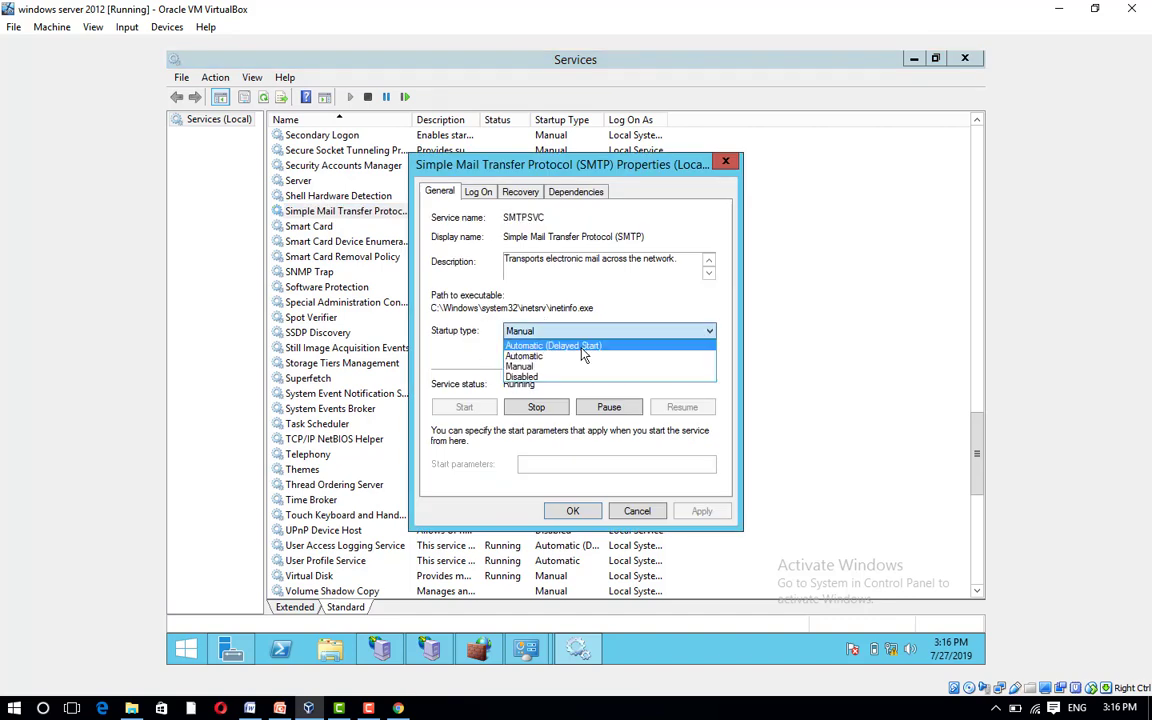
pyautogui.click(576, 356)
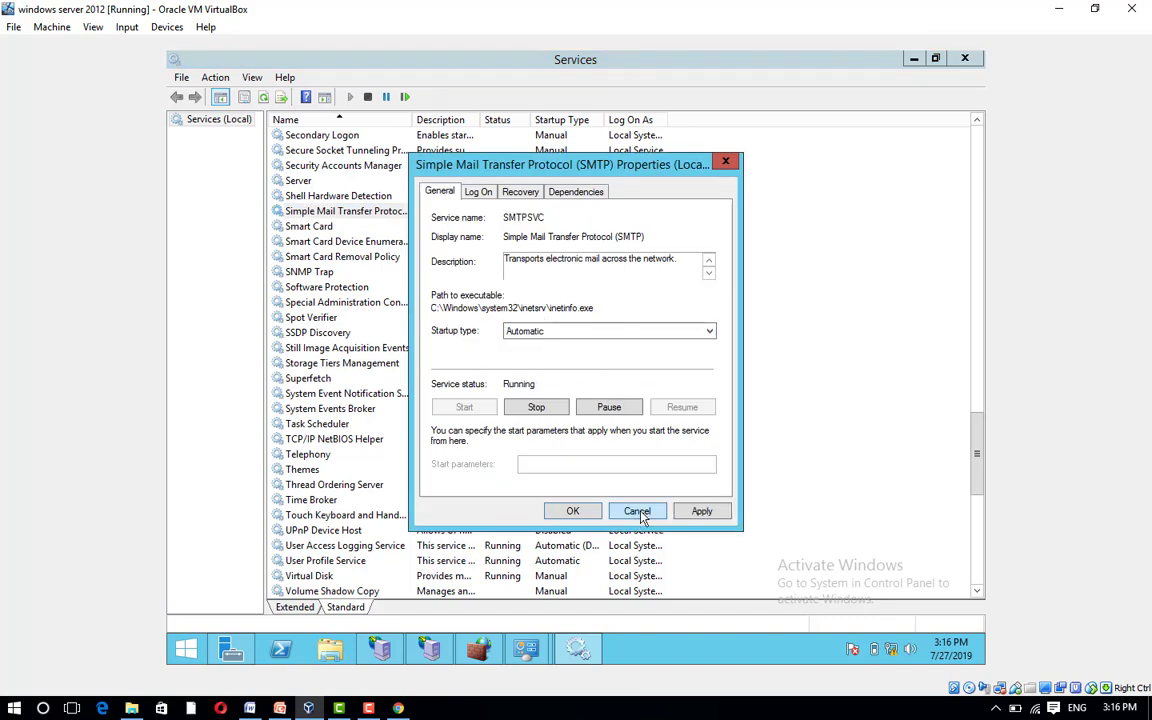
pyautogui.click(699, 511)
pyautogui.click(576, 511)
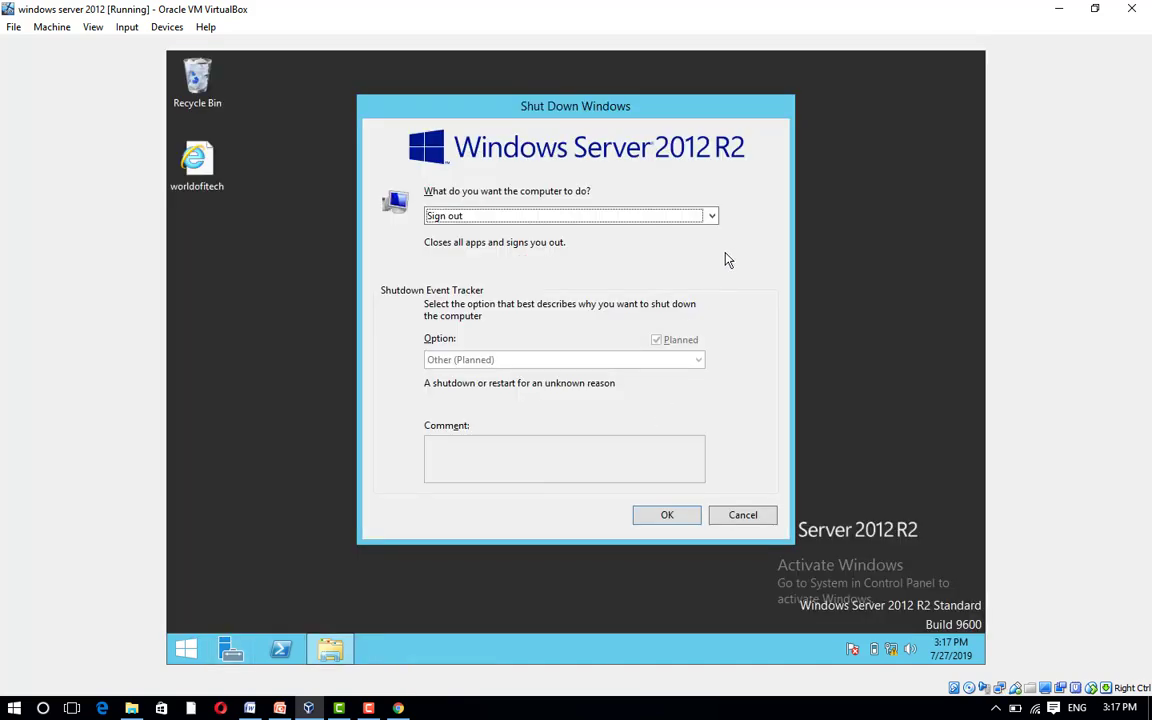
# - Restart the server from the Shut Down Windows dialog with the comment 'restart'
pyautogui.click(712, 218)
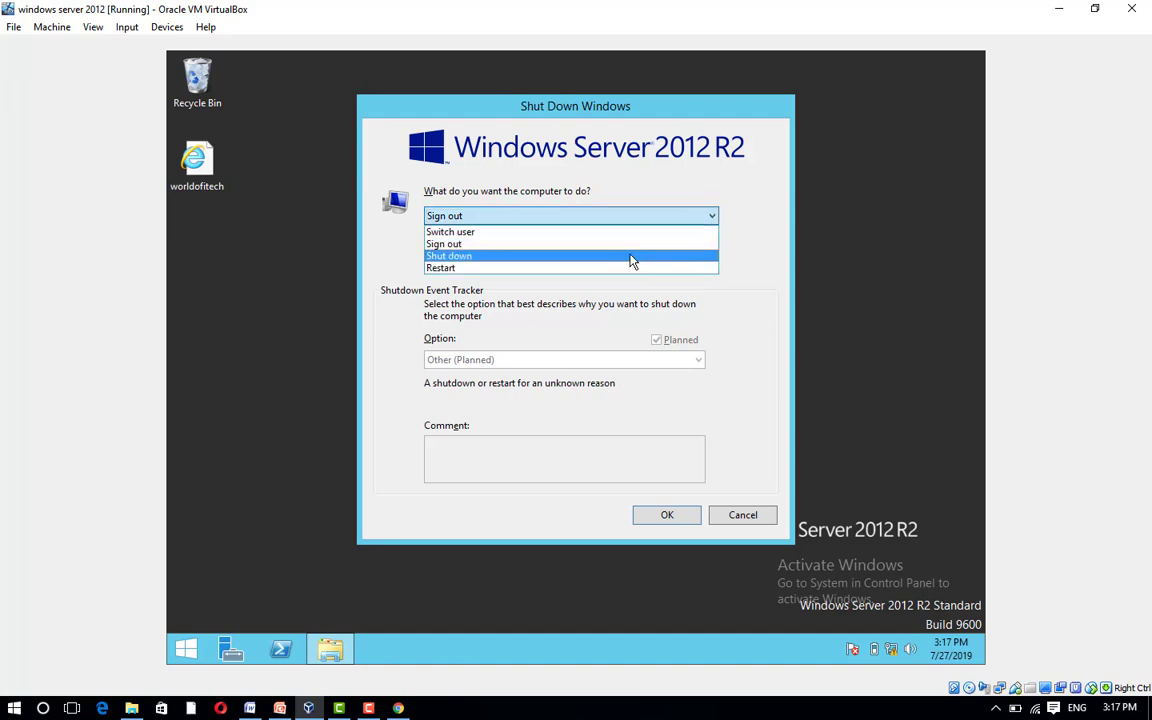
pyautogui.click(631, 257)
pyautogui.click(712, 217)
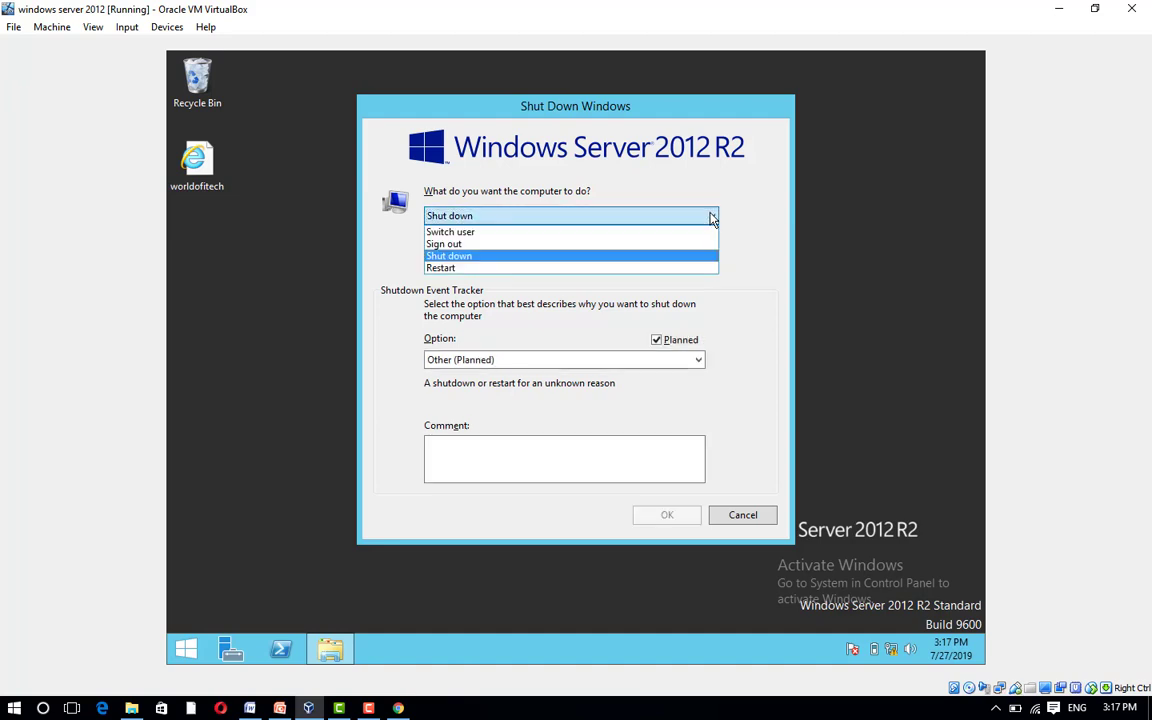
pyautogui.click(563, 268)
pyautogui.click(523, 443)
pyautogui.write('restart')
pyautogui.click(667, 515)
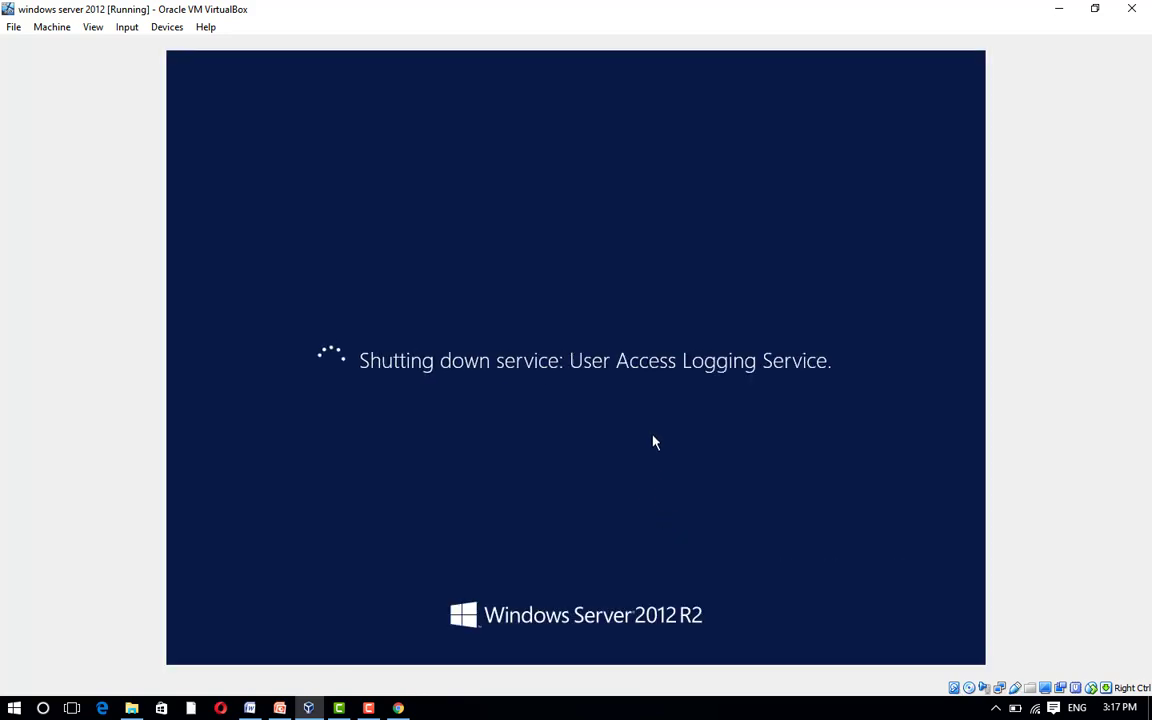